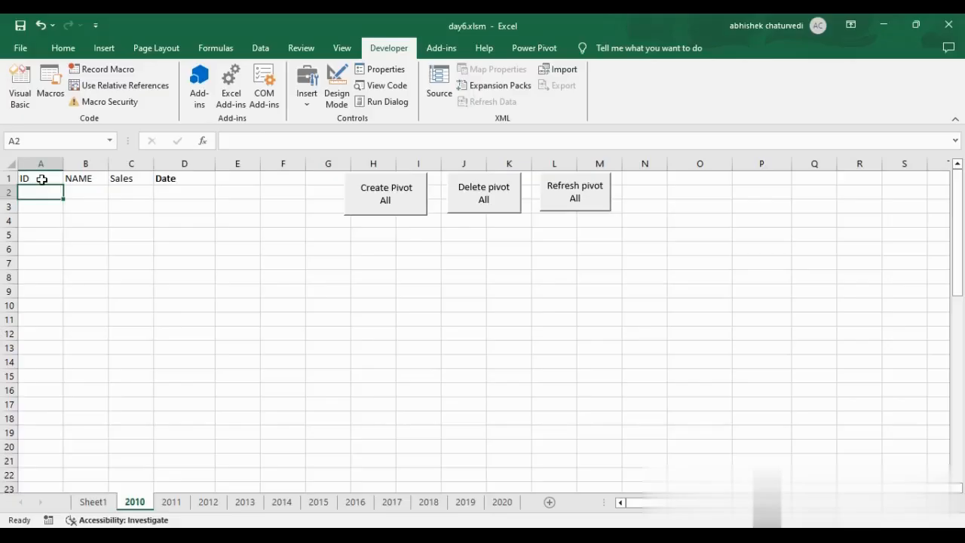
- Group the sheets 2010 through 2020 and make the headers in A1:D1 bold
{"action": "left_click_drag", "start_coordinate": [41, 179], "coordinate": [169, 178]}
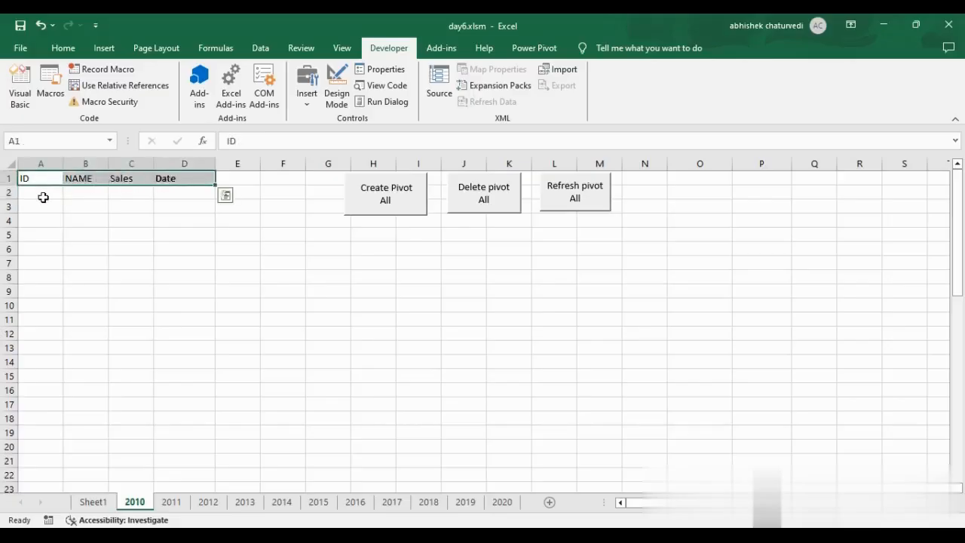
{"action": "left_click", "coordinate": [43, 196]}
{"action": "left_click_drag", "start_coordinate": [41, 178], "coordinate": [169, 179]}
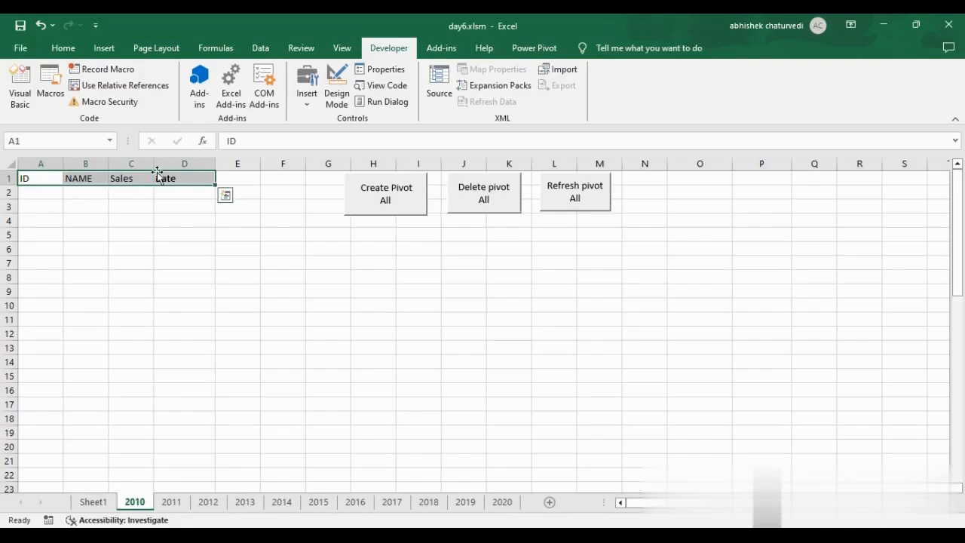
{"action": "left_click", "coordinate": [64, 48]}
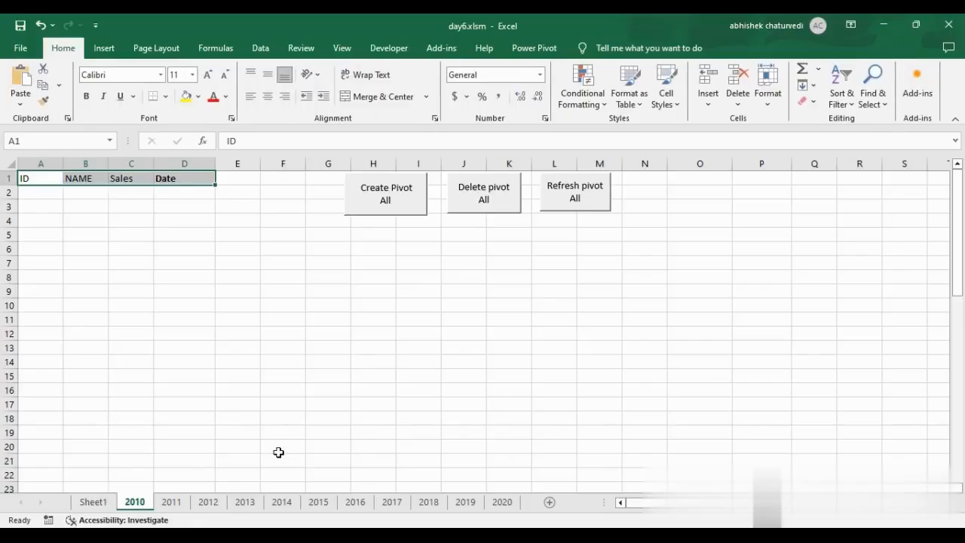
{"action": "left_click", "coordinate": [500, 502], "text": "shift"}
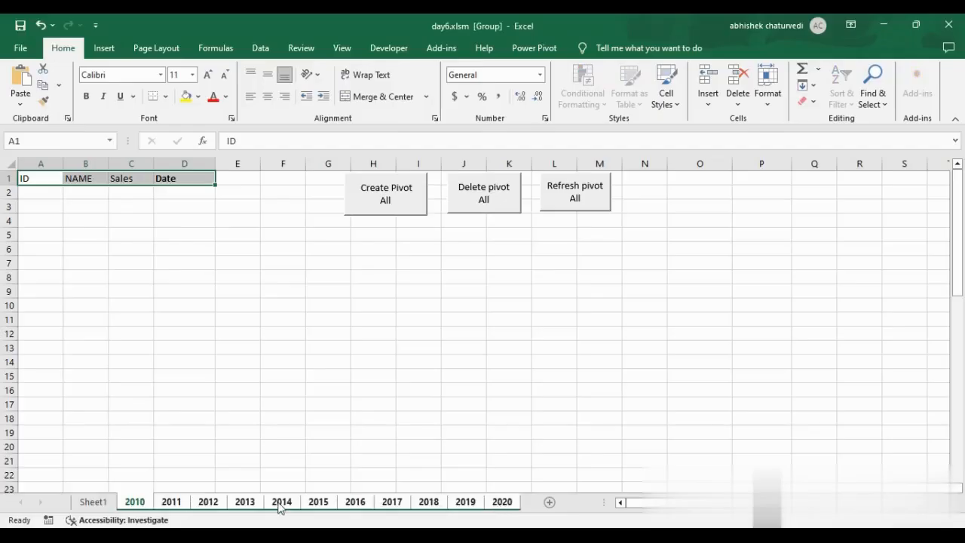
{"action": "left_click_drag", "start_coordinate": [84, 236], "coordinate": [83, 261]}
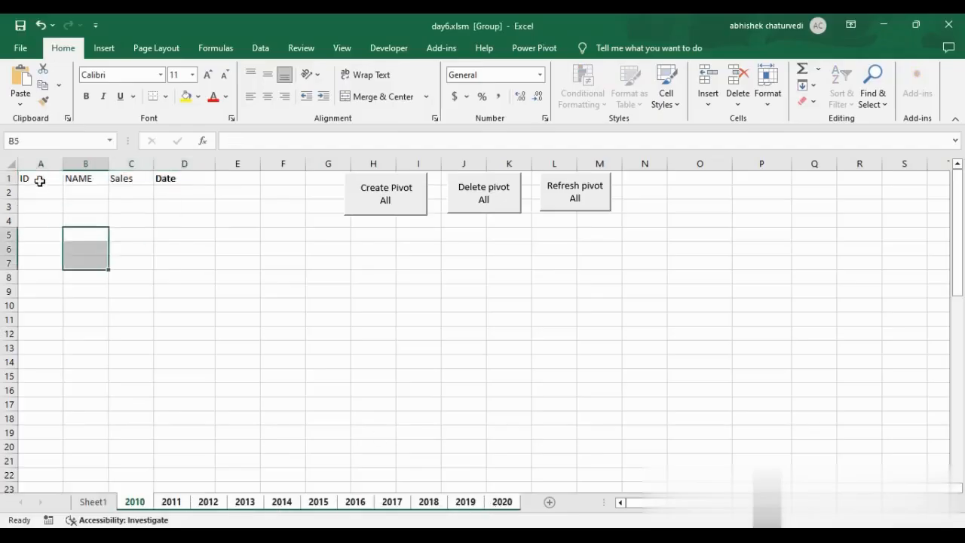
{"action": "left_click_drag", "start_coordinate": [40, 180], "coordinate": [208, 176]}
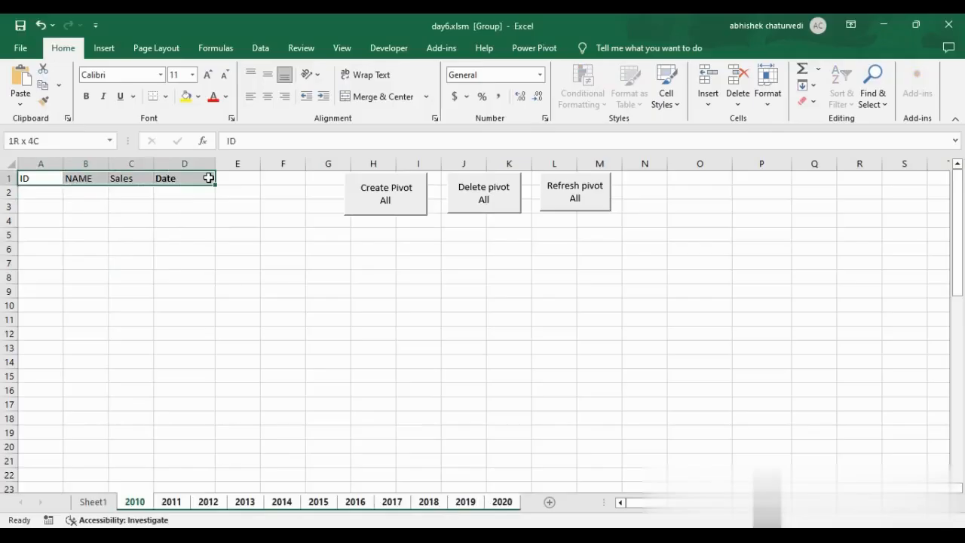
{"action": "left_click", "coordinate": [86, 97]}
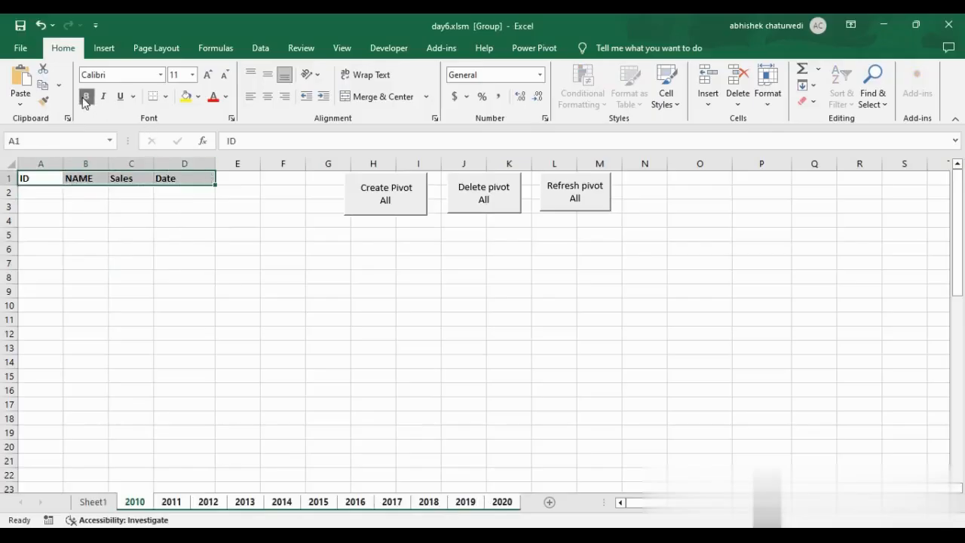
- Go through the ID, NAME, Sales and Date header cells in row 1 and return to cell A2
{"action": "double_click", "coordinate": [41, 179]}
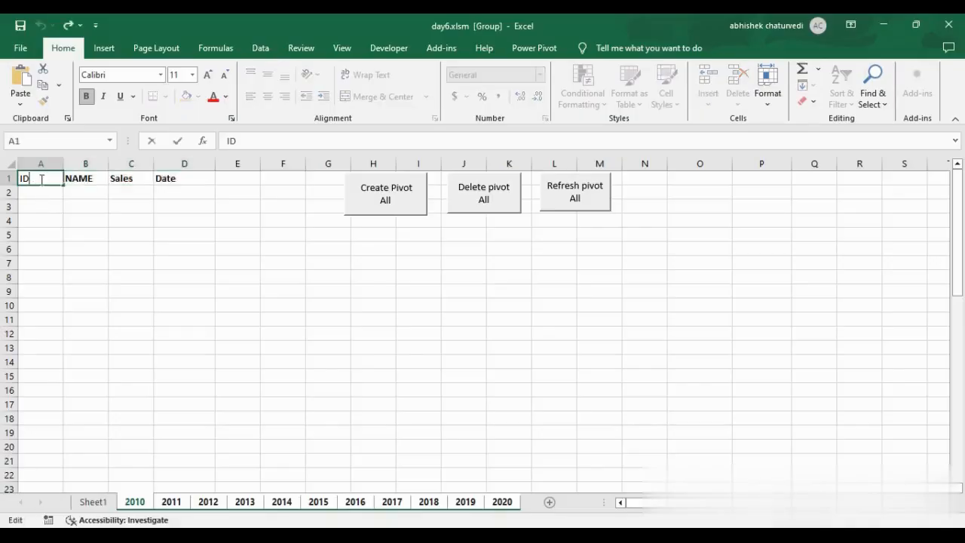
{"action": "key", "text": "Tab"}
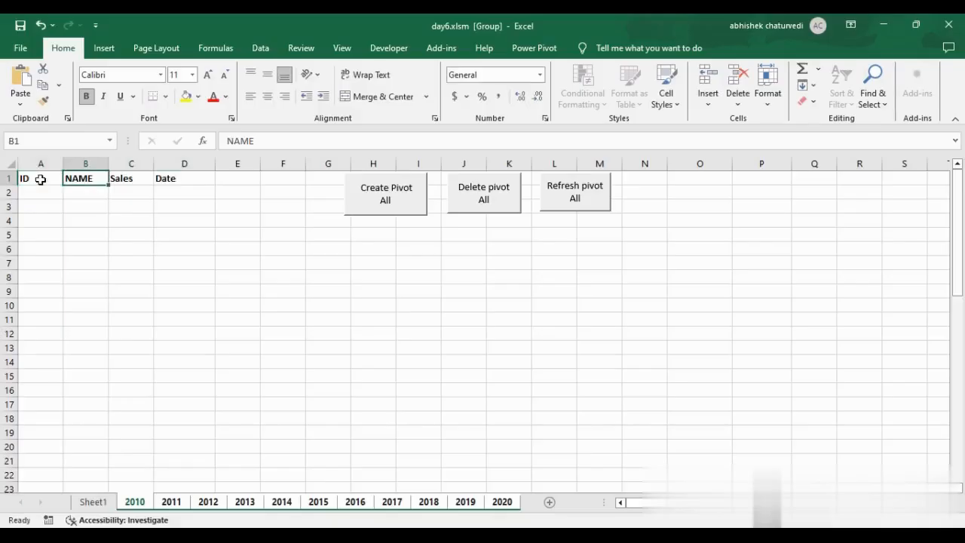
{"action": "key", "text": "Tab"}
{"action": "key", "text": "Tab"}
{"action": "key", "text": "Down"}
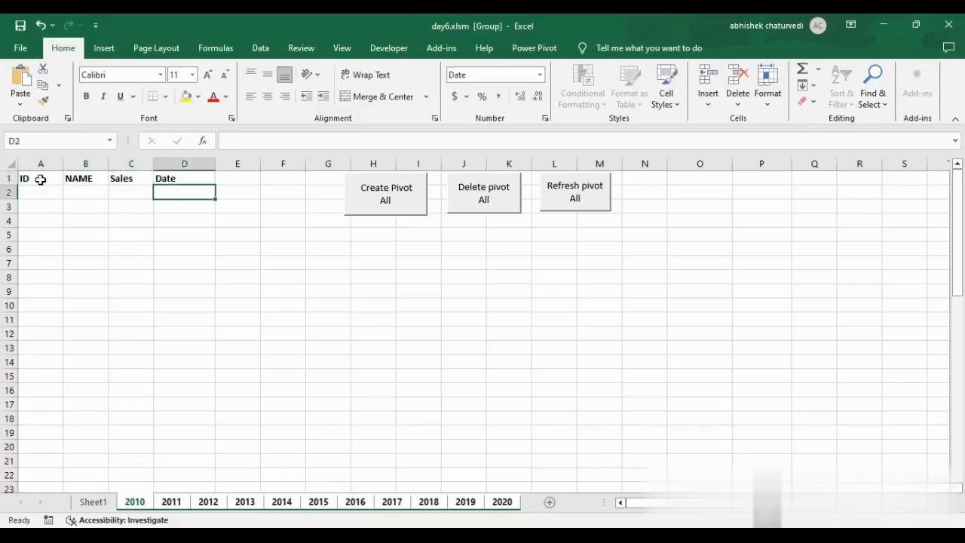
{"action": "key", "text": "Up"}
{"action": "key", "text": "Down"}
{"action": "key", "text": "Left"}
{"action": "key", "text": "Left"}
{"action": "key", "text": "Left"}
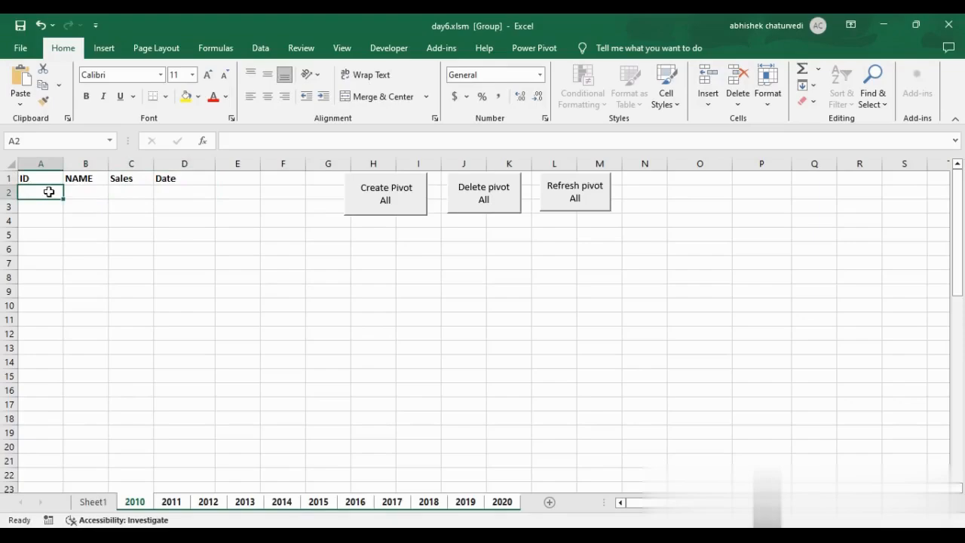
- Enter the formula ="ID"&RANDBETWEEN(1000,4000) in cell A2 of the grouped sheets
{"action": "type", "text": "=\"I"}
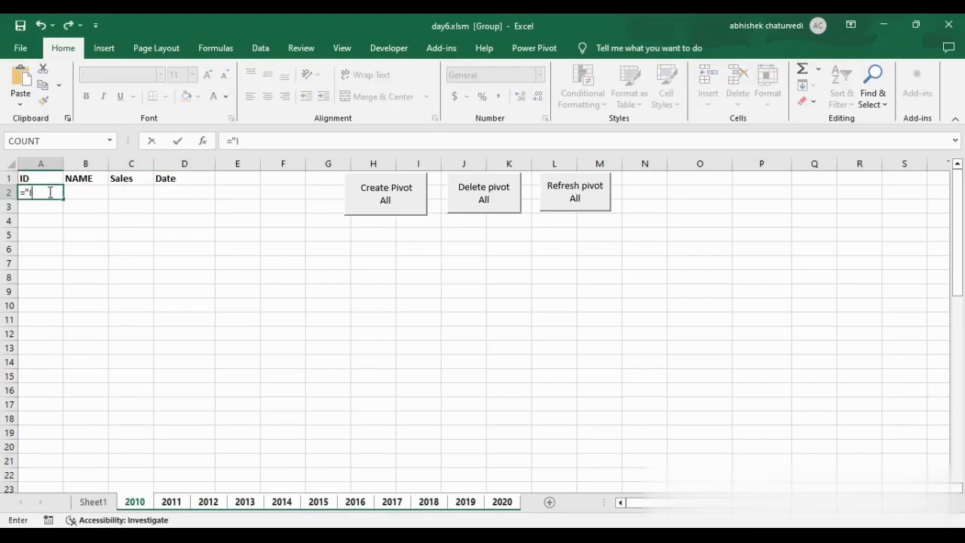
{"action": "type", "text": "D\""}
{"action": "key", "text": "ctrl+Return"}
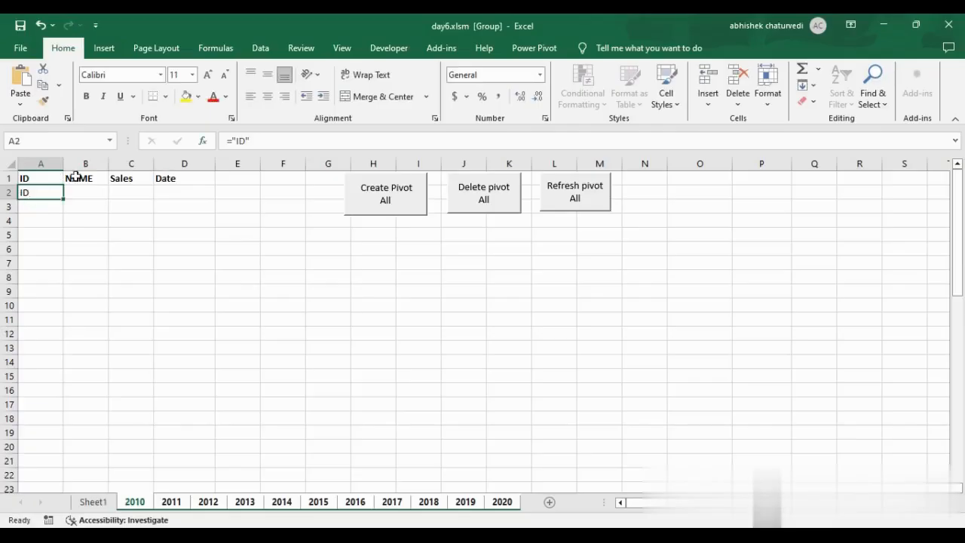
{"action": "left_click", "coordinate": [283, 143]}
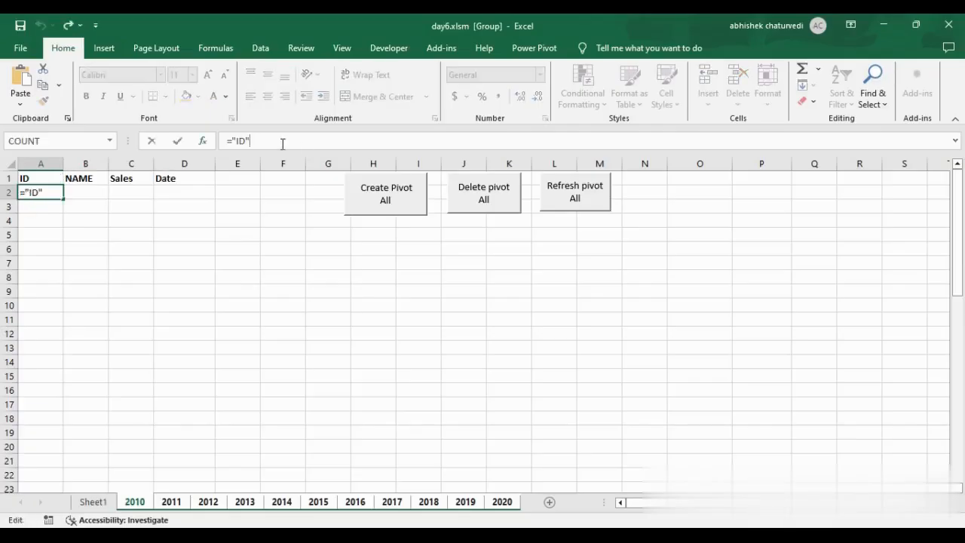
{"action": "type", "text": "&rn"}
{"action": "key", "text": "BackSpace"}
{"action": "type", "text": "an"}
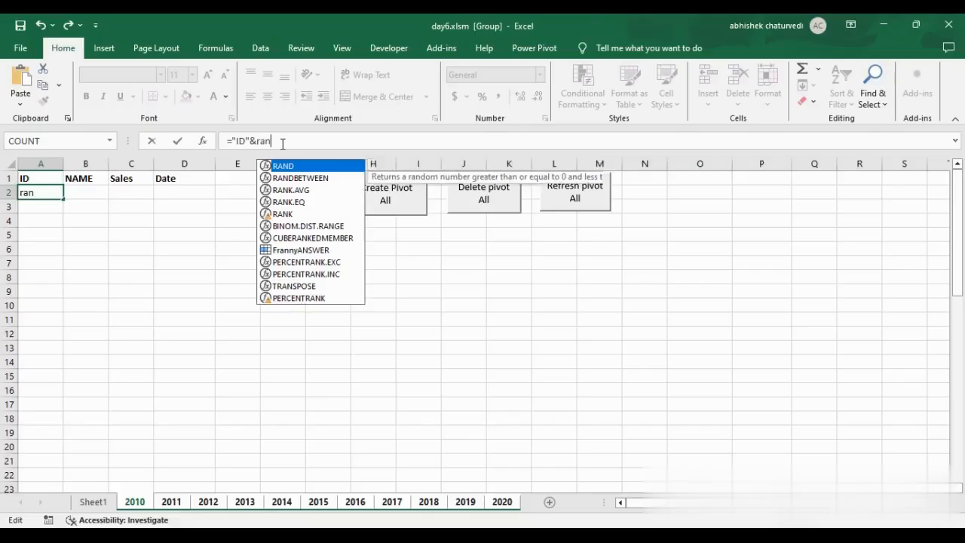
{"action": "key", "text": "Down"}
{"action": "key", "text": "Tab"}
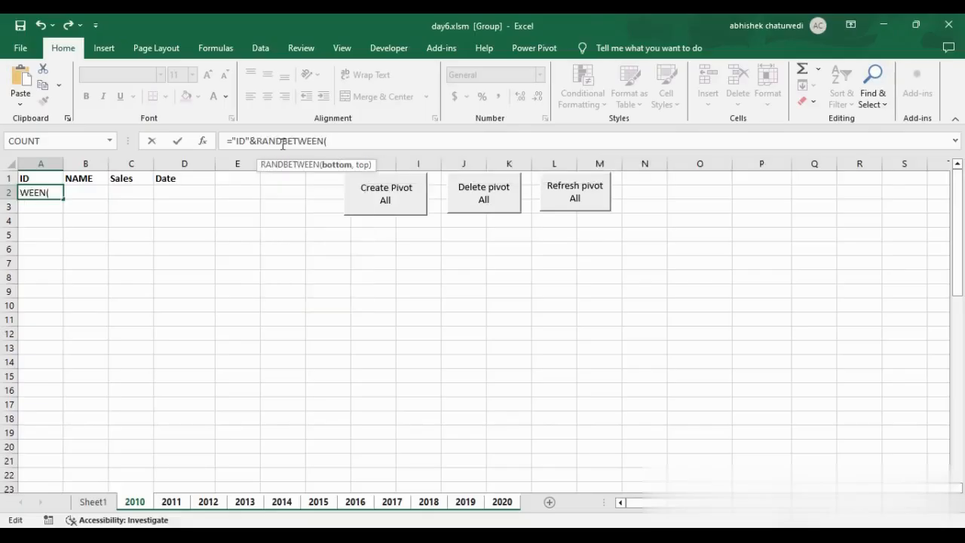
{"action": "type", "text": "1000,4000"}
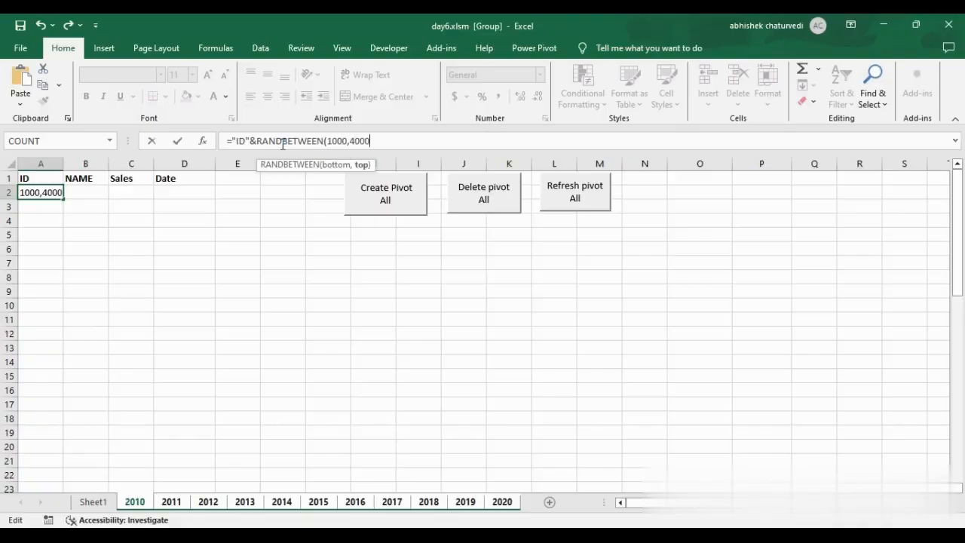
{"action": "type", "text": ")"}
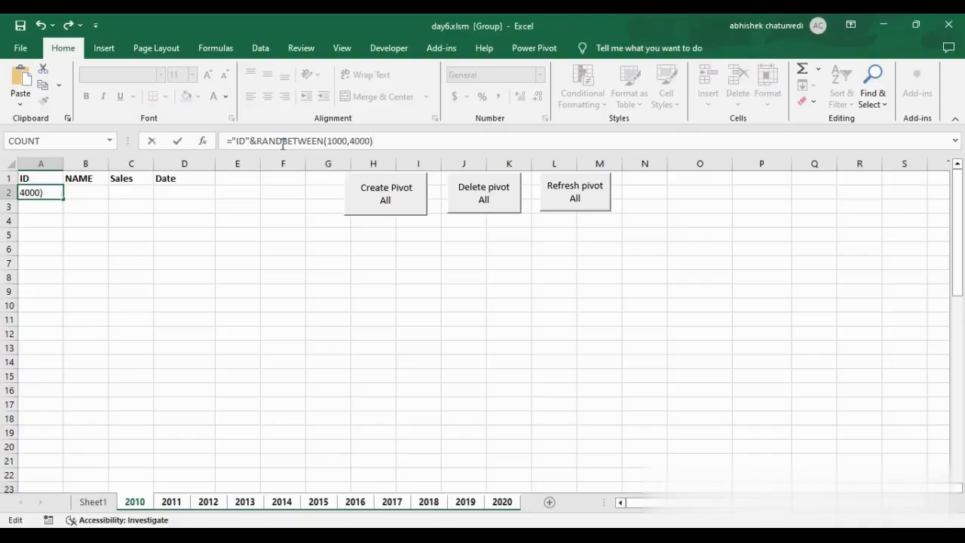
{"action": "key", "text": "ctrl+Return"}
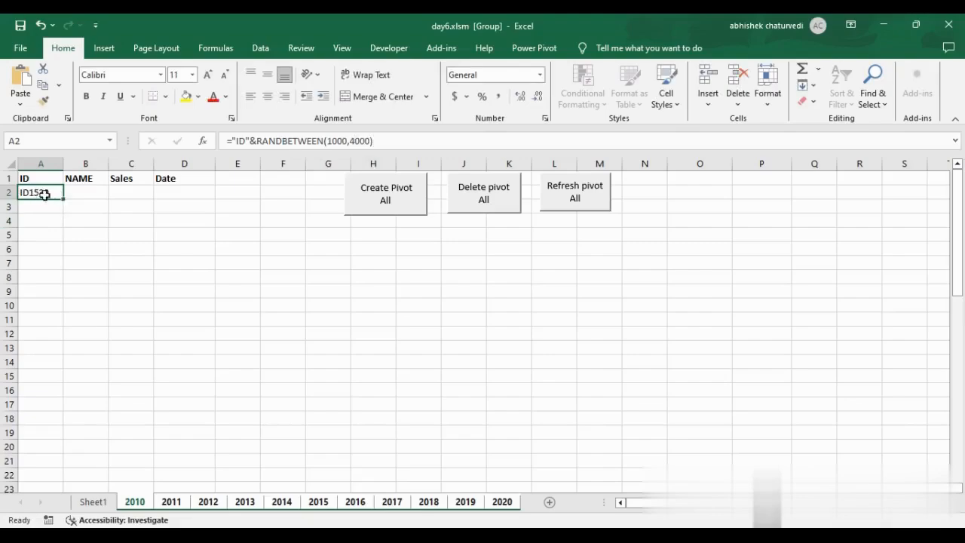
- Fill the ID formula from A2 down column A and re-enter it so each row gets its own random ID
{"action": "left_click_drag", "start_coordinate": [63, 199], "coordinate": [50, 458]}
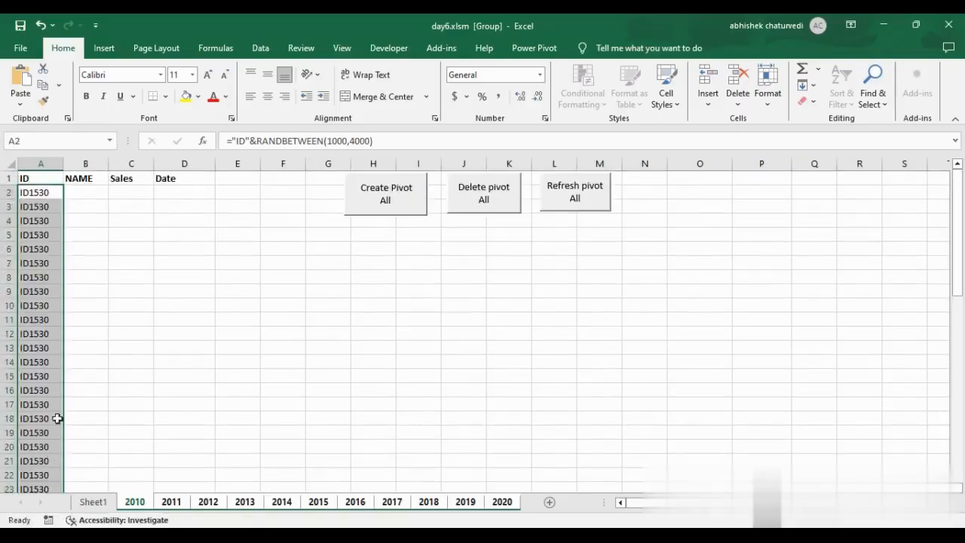
{"action": "left_click", "coordinate": [387, 141]}
{"action": "key", "text": "ctrl+Return"}
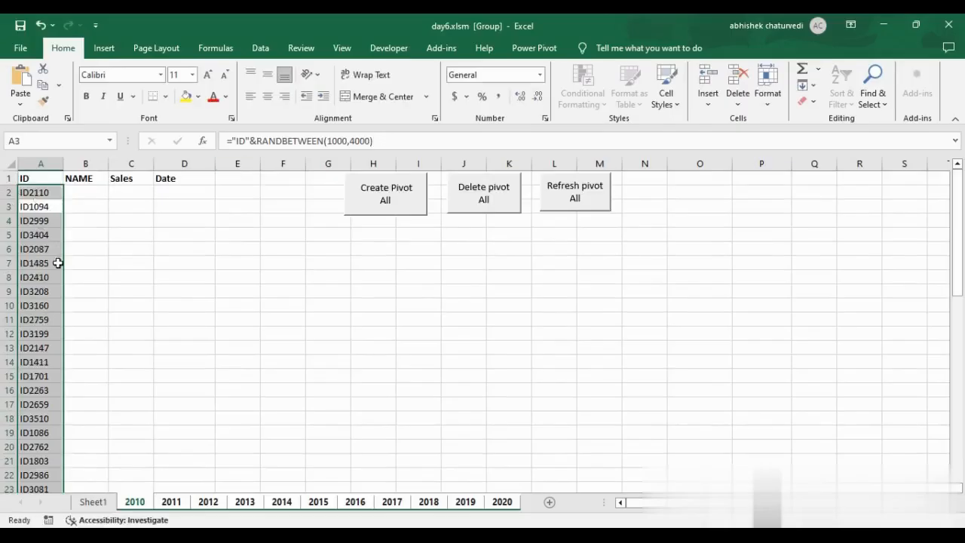
{"action": "scroll", "coordinate": [47, 291], "scroll_direction": "down", "scroll_amount": 4}
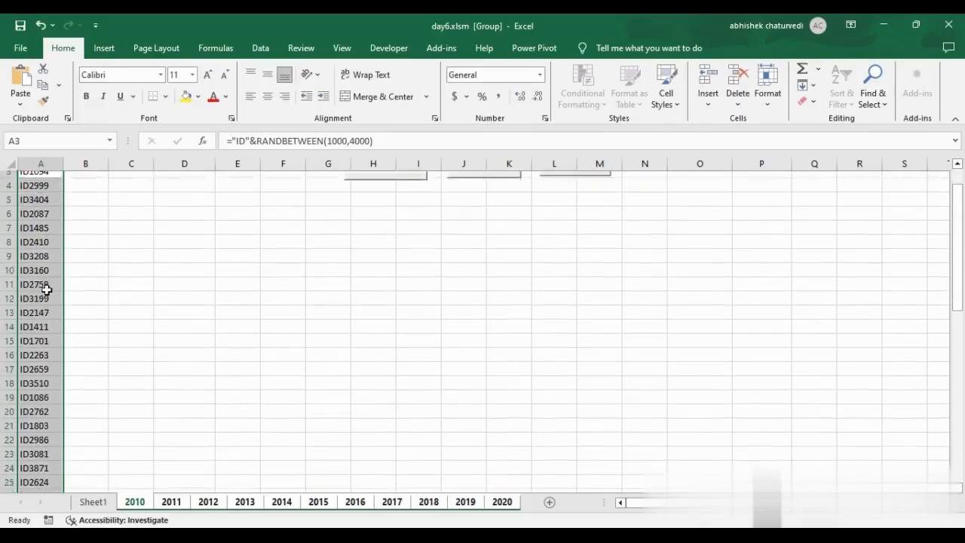
{"action": "scroll", "coordinate": [47, 291], "scroll_direction": "up", "scroll_amount": 4}
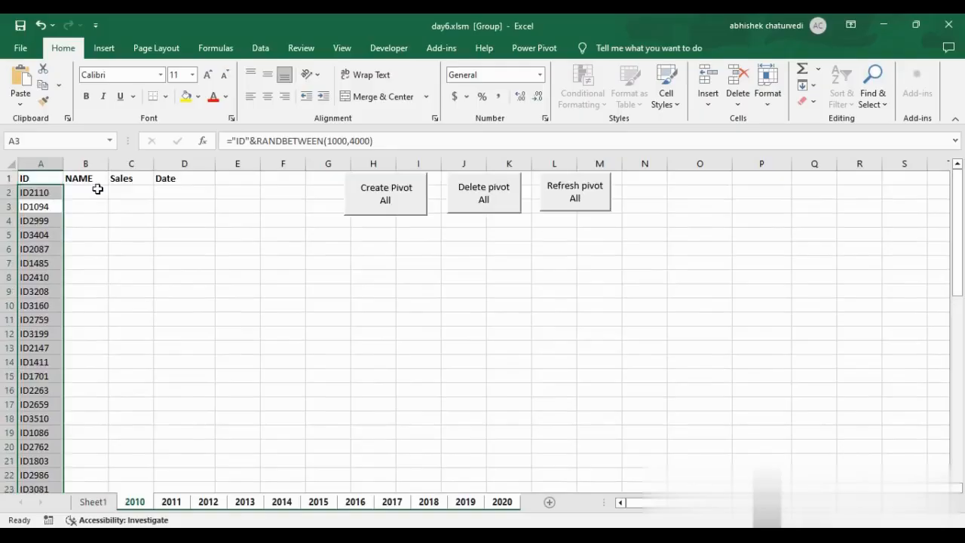
- Replace the random ID formulas in column A with their static values by copying and pasting them in place
{"action": "key", "text": "ctrl+c"}
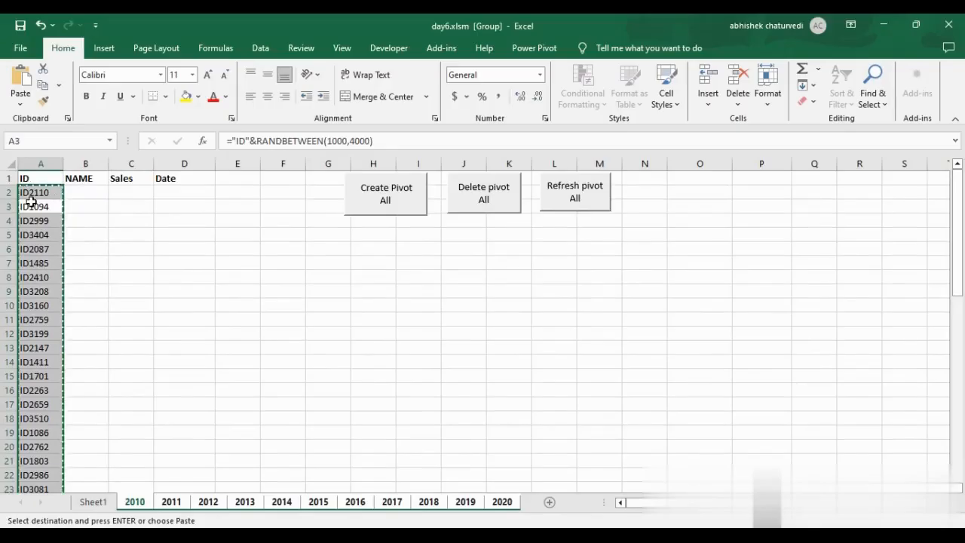
{"action": "left_click", "coordinate": [20, 100]}
{"action": "left_click", "coordinate": [19, 198]}
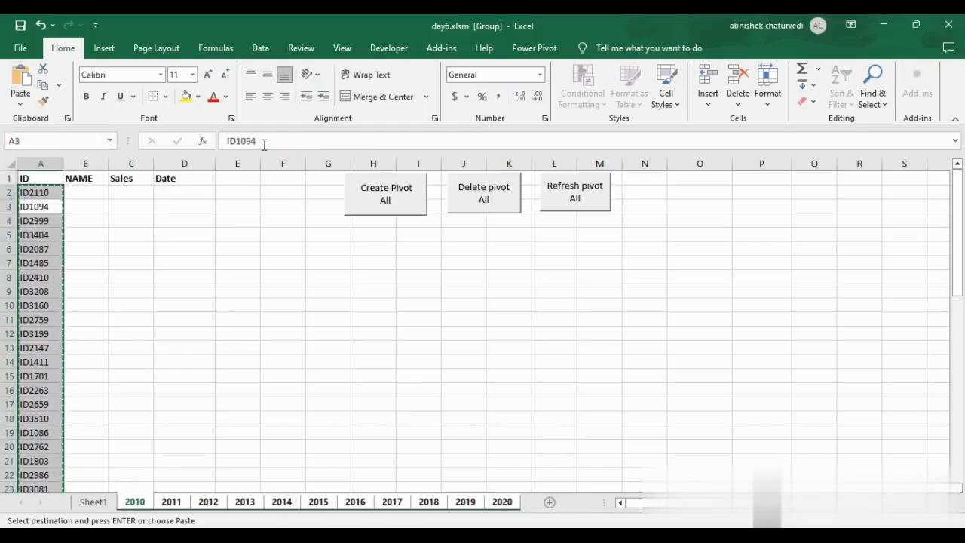
{"action": "left_click", "coordinate": [80, 190]}
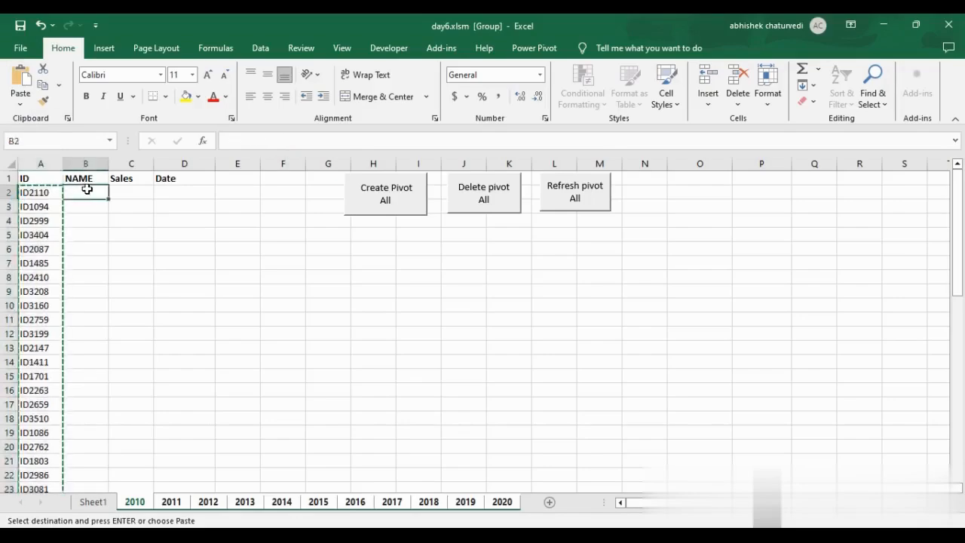
{"action": "key", "text": "Escape"}
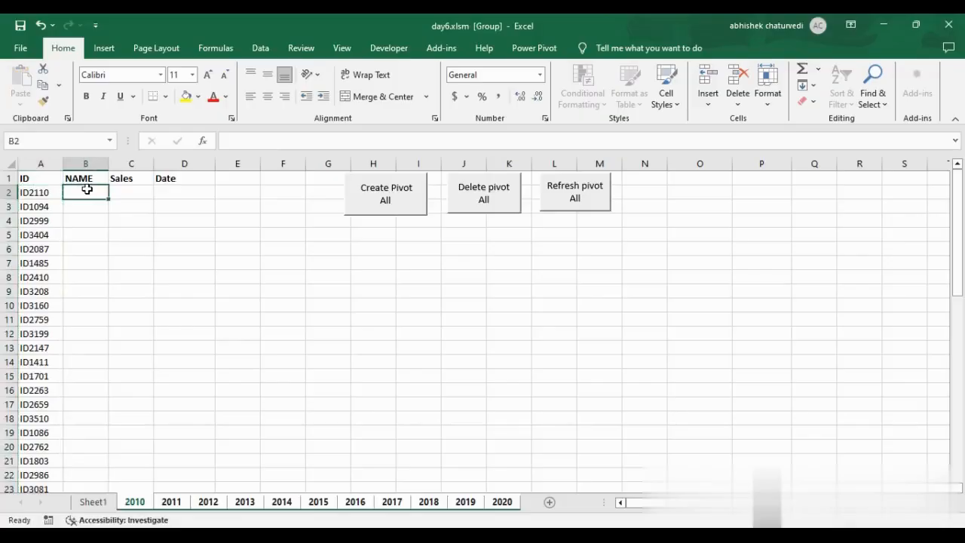
- Enter a person's first name in cell B2 under the NAME header
{"action": "type", "text": "Ajay"}
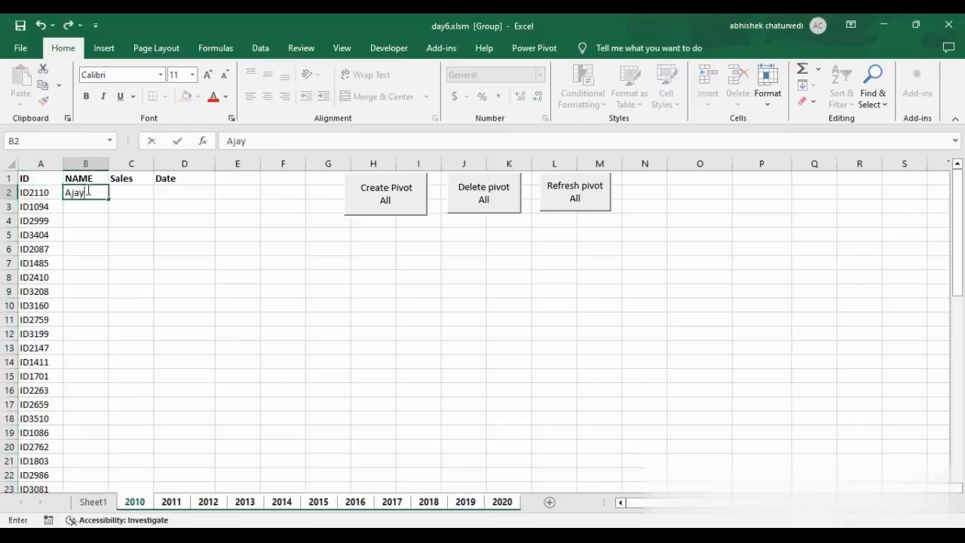
{"action": "key", "text": "Return"}
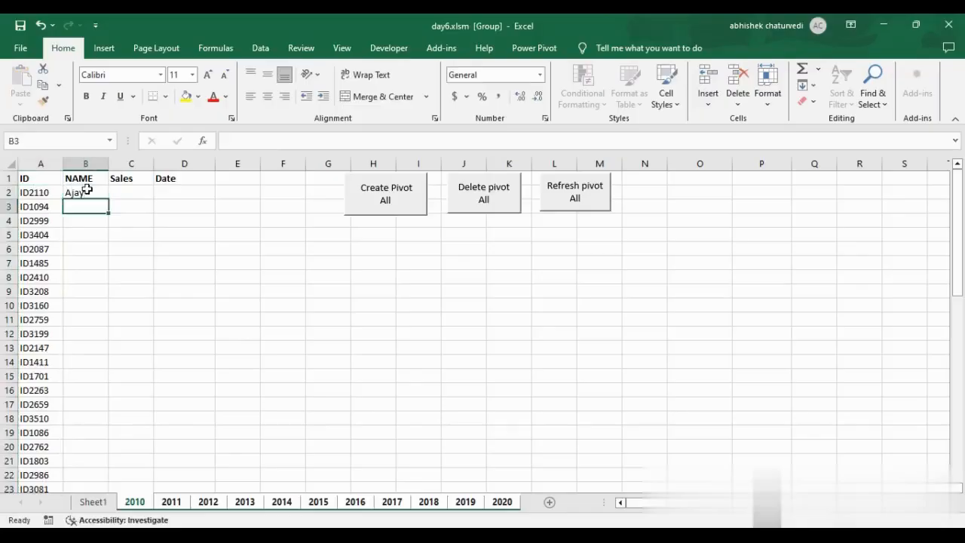
{"action": "left_click", "coordinate": [87, 189]}
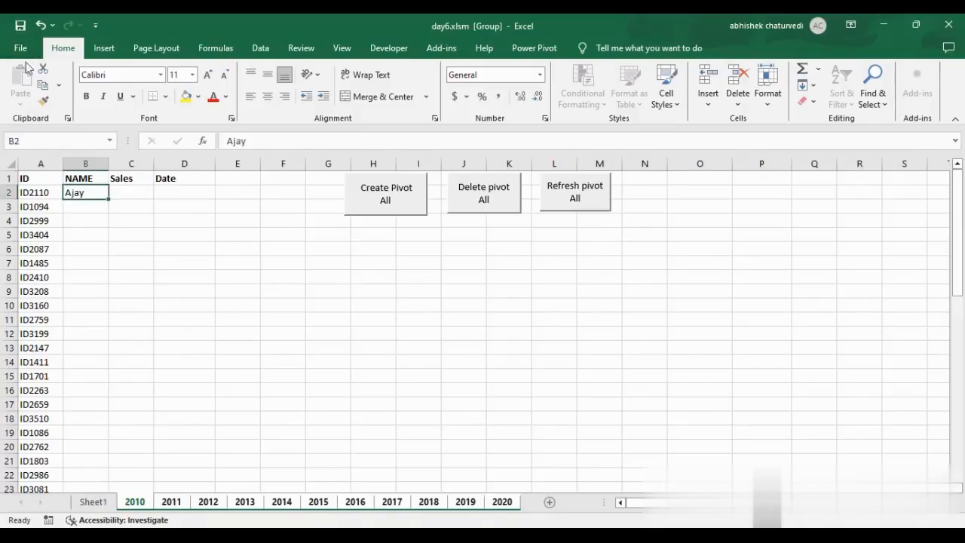
- Open the custom lists editor from the advanced program options
{"action": "left_click", "coordinate": [22, 49]}
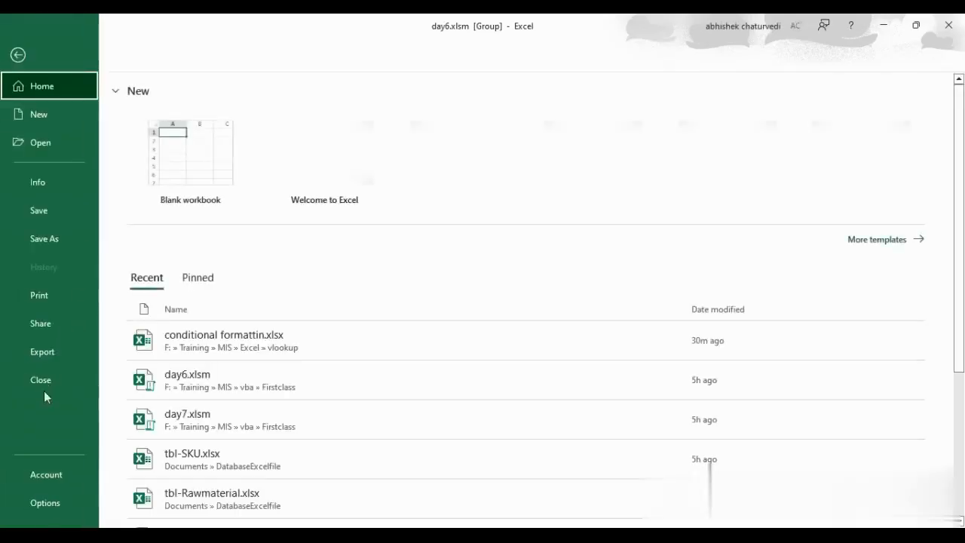
{"action": "left_click", "coordinate": [45, 503]}
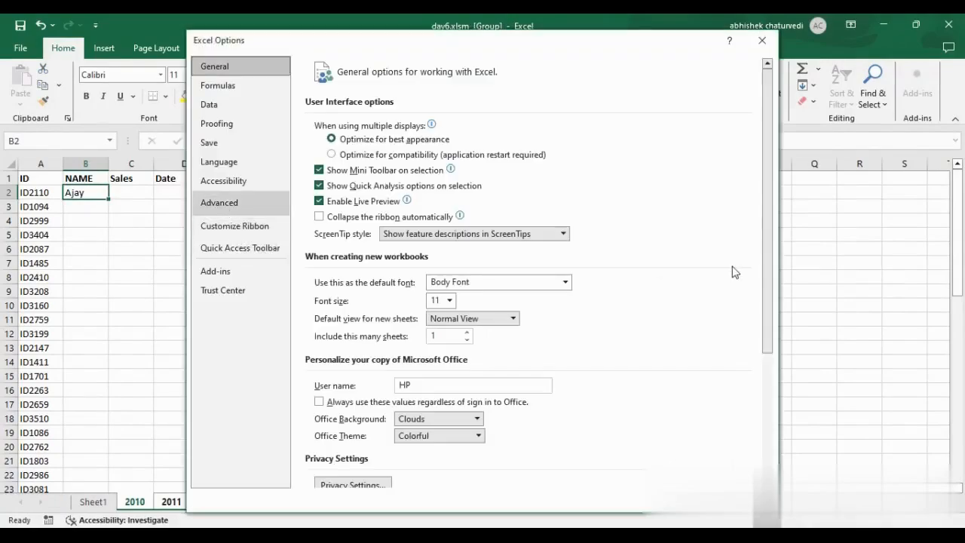
{"action": "left_click_drag", "start_coordinate": [766, 128], "coordinate": [759, 434]}
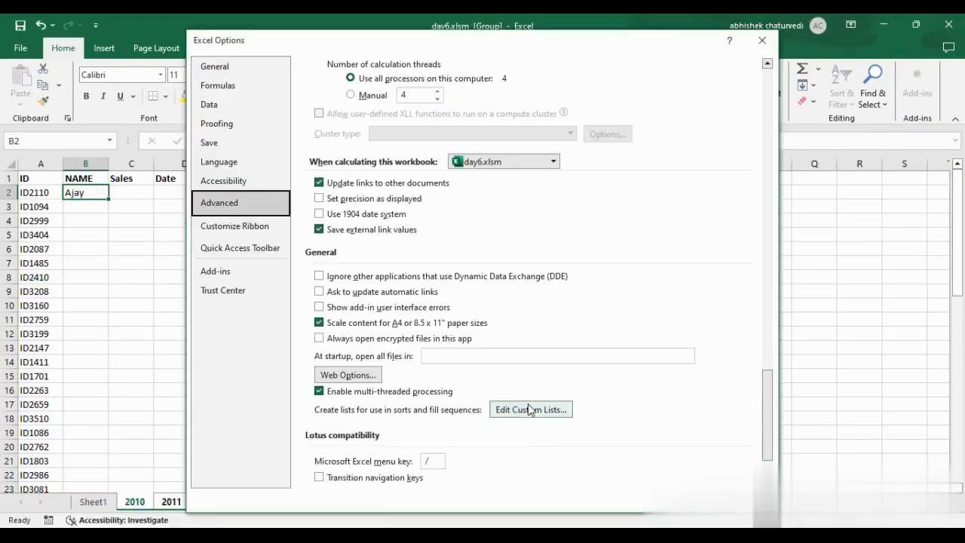
{"action": "left_click", "coordinate": [530, 409]}
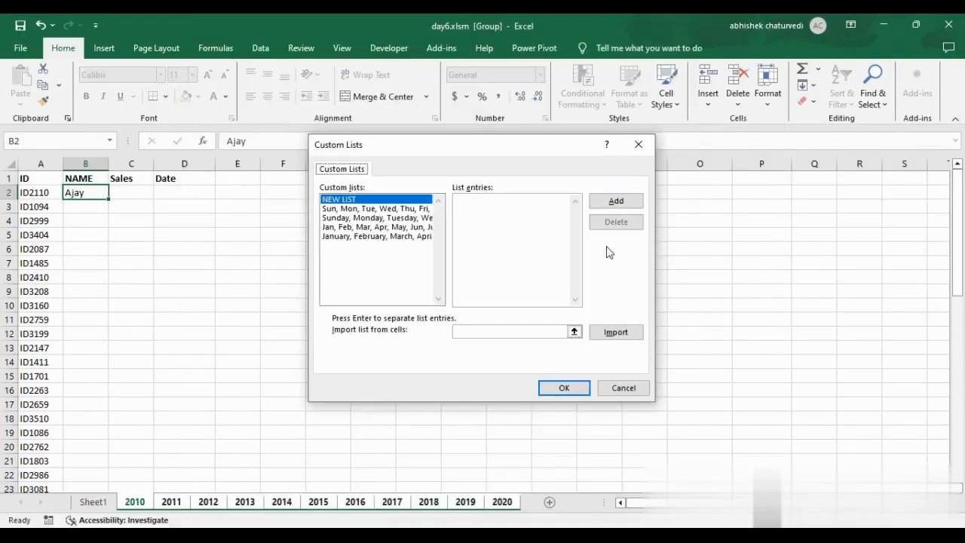
- Enter seven first names as the entries of a new custom list, one per line
{"action": "left_click", "coordinate": [612, 205]}
{"action": "type", "text": "Ajay"}
{"action": "key", "text": "Return"}
{"action": "type", "text": "Aman "}
{"action": "type", "text": "Akash"}
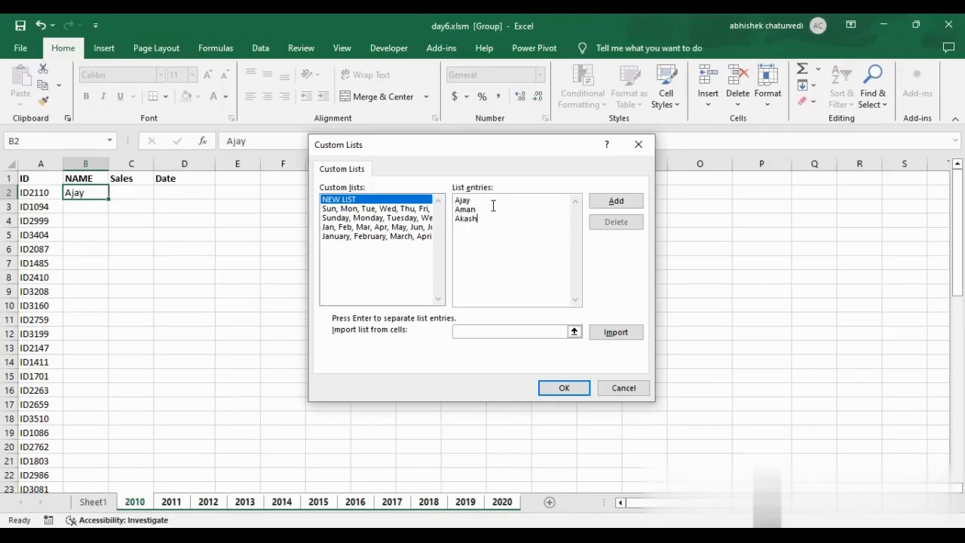
{"action": "key", "text": "Return"}
{"action": "type", "text": "Arun"}
{"action": "key", "text": "BackSpace"}
{"action": "key", "text": "BackSpace"}
{"action": "key", "text": "BackSpace"}
{"action": "key", "text": "BackSpace"}
{"action": "type", "text": "Nishant "}
{"action": "type", "text": "Bhupendra"}
{"action": "key", "text": "Return"}
{"action": "type", "text": "Ashish"}
{"action": "key", "text": "Return"}
{"action": "type", "text": "Kailash"}
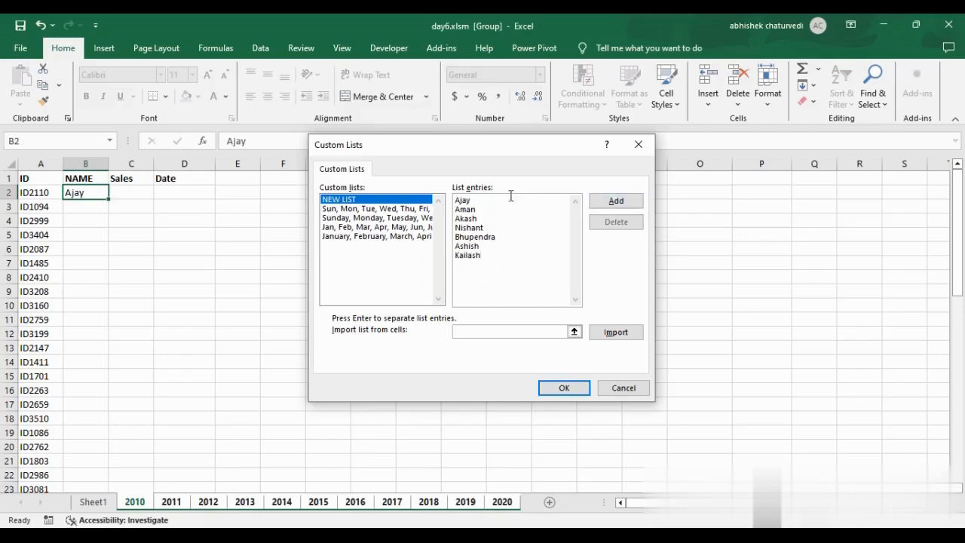
- Add the entered names as a custom list, confirm the options, and fill the list from B2 down column B
{"action": "key", "text": "ctrl+a"}
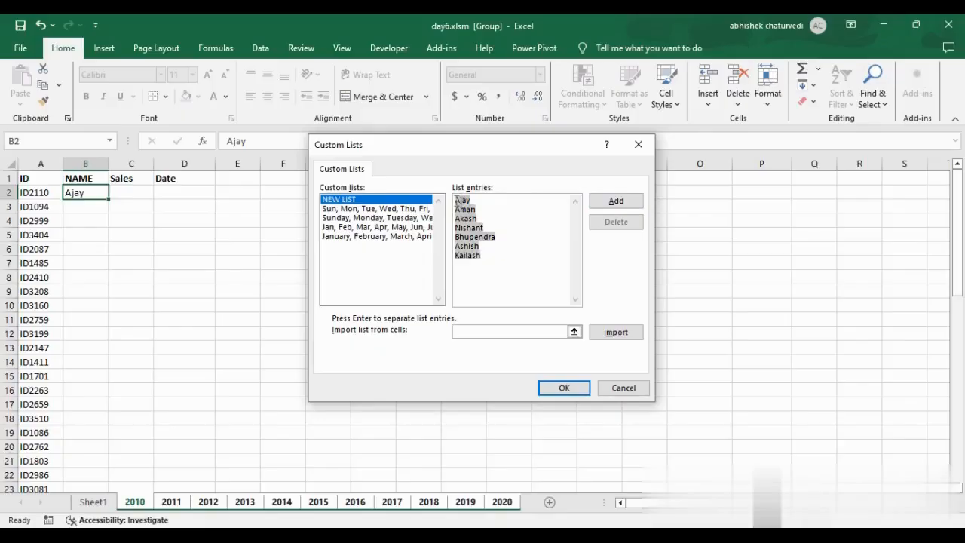
{"action": "left_click", "coordinate": [616, 201]}
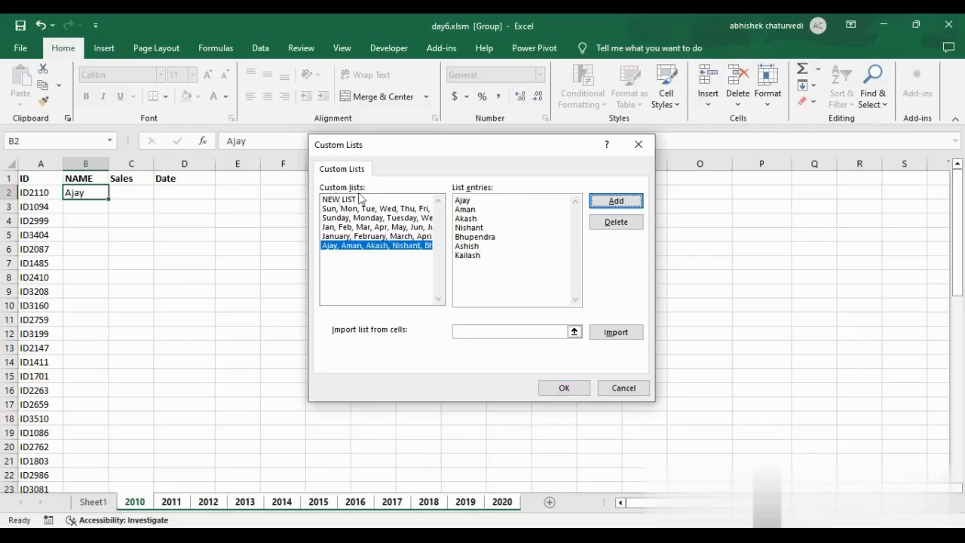
{"action": "left_click", "coordinate": [585, 390]}
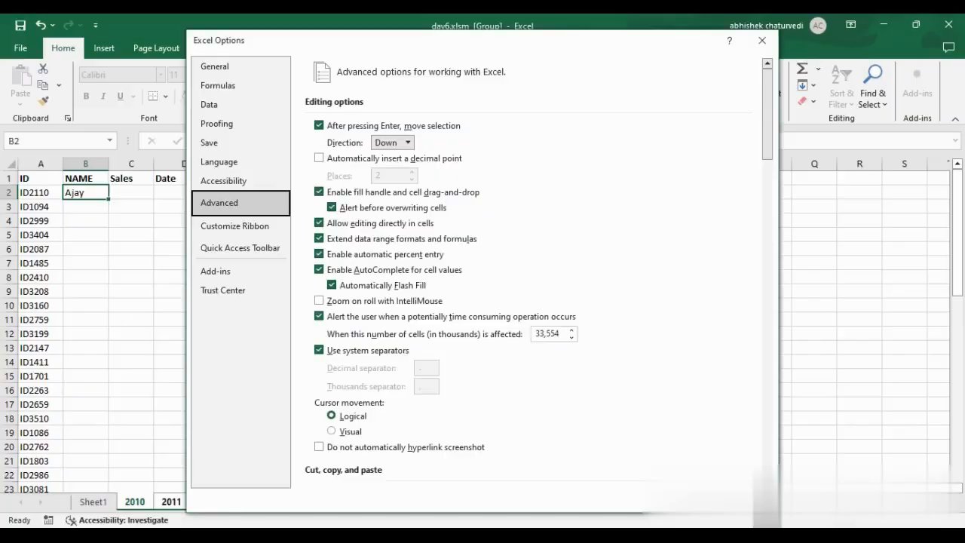
{"action": "left_click", "coordinate": [695, 500]}
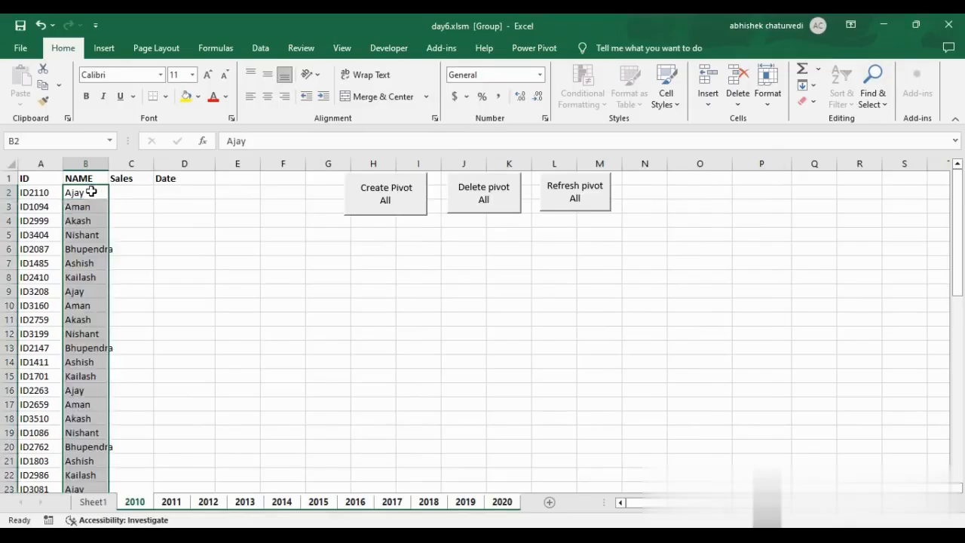
- Widen column B to fit the longest names and check the filled names down the column
{"action": "left_click", "coordinate": [92, 192]}
{"action": "left_click_drag", "start_coordinate": [106, 164], "coordinate": [122, 163]}
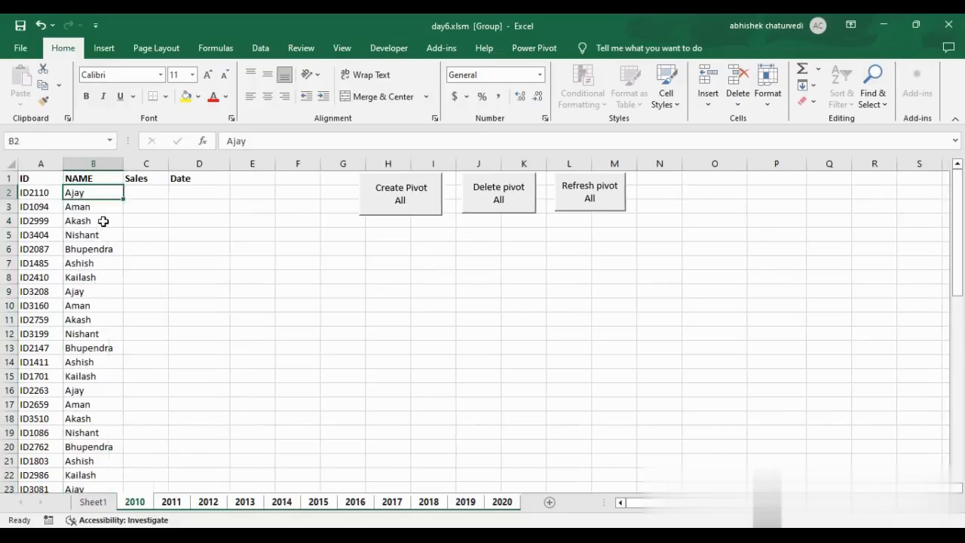
{"action": "key", "text": "Down"}
{"action": "key", "text": "Down"}
{"action": "key", "text": "Down"}
{"action": "key", "text": "Up"}
{"action": "key", "text": "Up"}
{"action": "key", "text": "Up"}
{"action": "key", "text": "ctrl+shift+Down"}
{"action": "key", "text": "ctrl+Up"}
- Enter the formula =RANDBETWEEN(20000,50000) in cell C2 under the Sales header
{"action": "key", "text": "Down"}
{"action": "key", "text": "Right"}
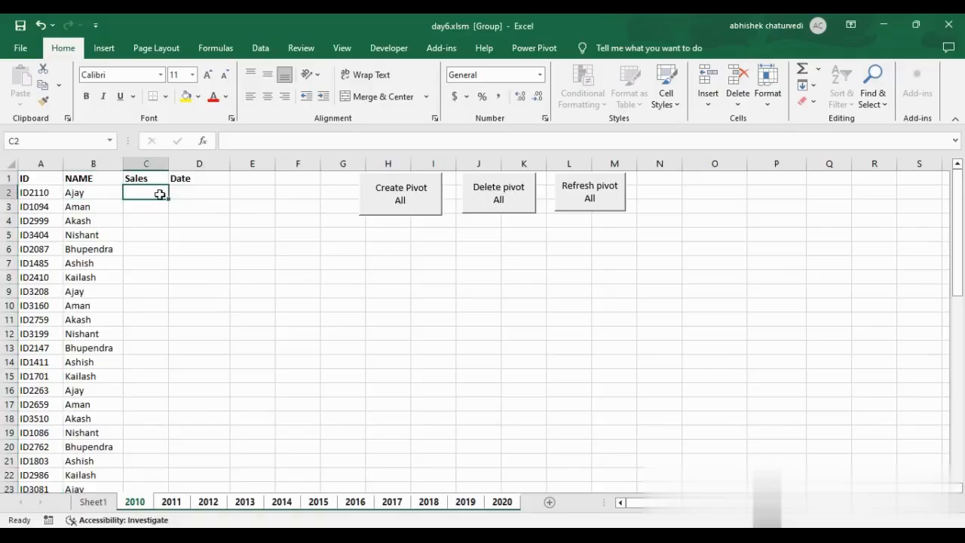
{"action": "type", "text": "=rand"}
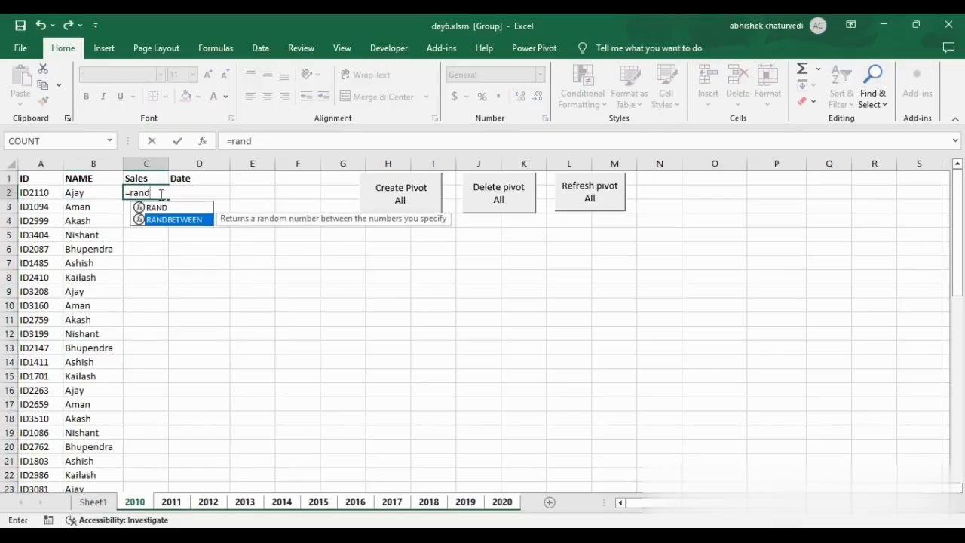
{"action": "key", "text": "Tab"}
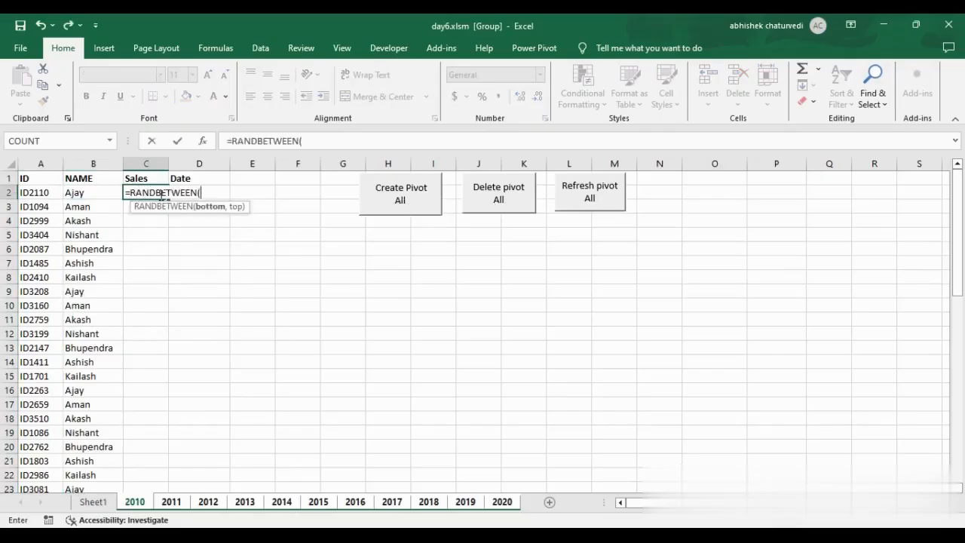
{"action": "type", "text": "1"}
{"action": "key", "text": "BackSpace"}
{"action": "type", "text": "20000,"}
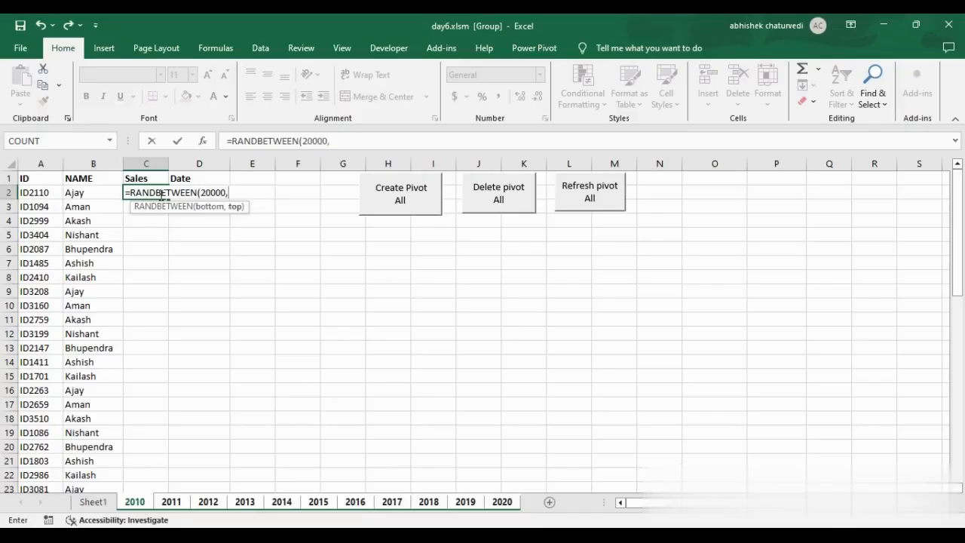
{"action": "type", "text": "50000)"}
{"action": "left_click", "coordinate": [159, 194]}
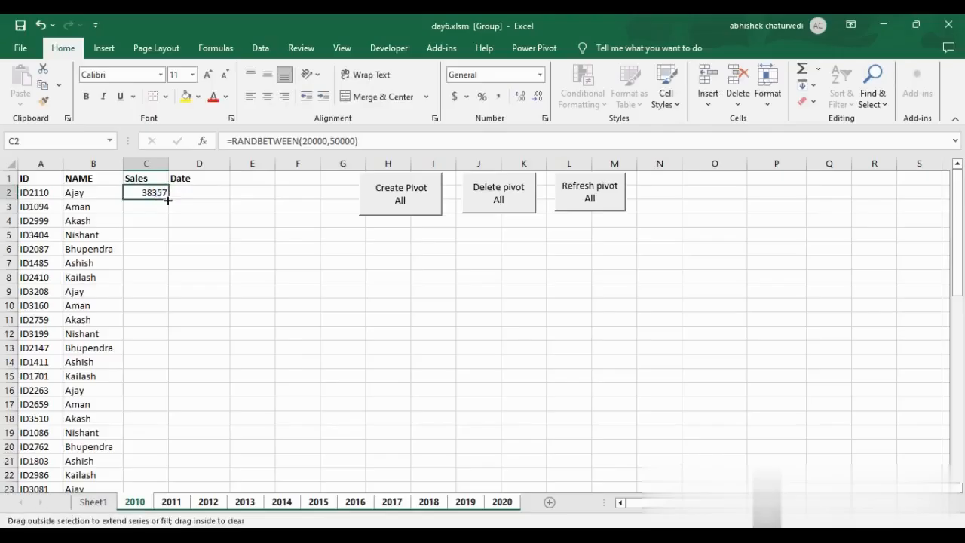
- Fill the Sales formula from C2 down column C and re-enter it so each row gets its own random amount
{"action": "double_click", "coordinate": [167, 200]}
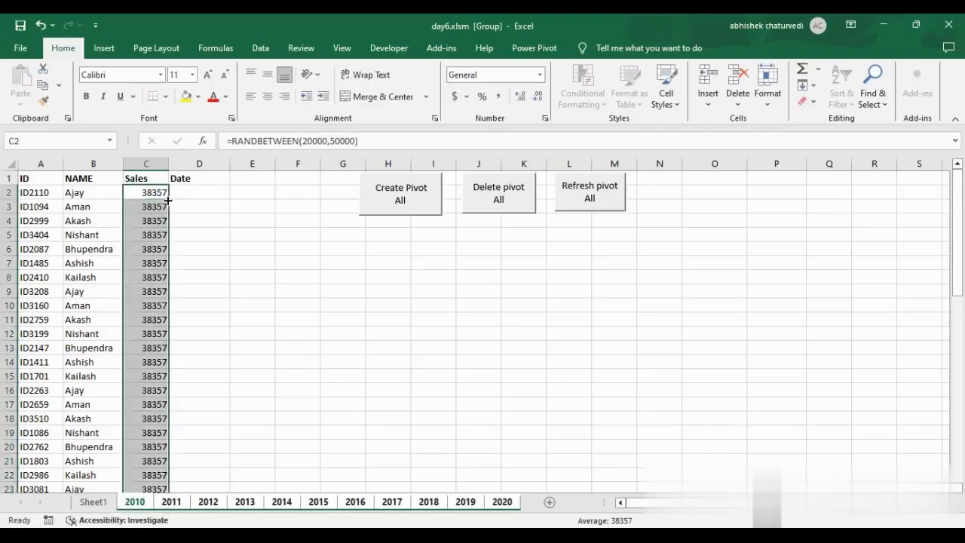
{"action": "key", "text": "F2"}
{"action": "key", "text": "ctrl+Return"}
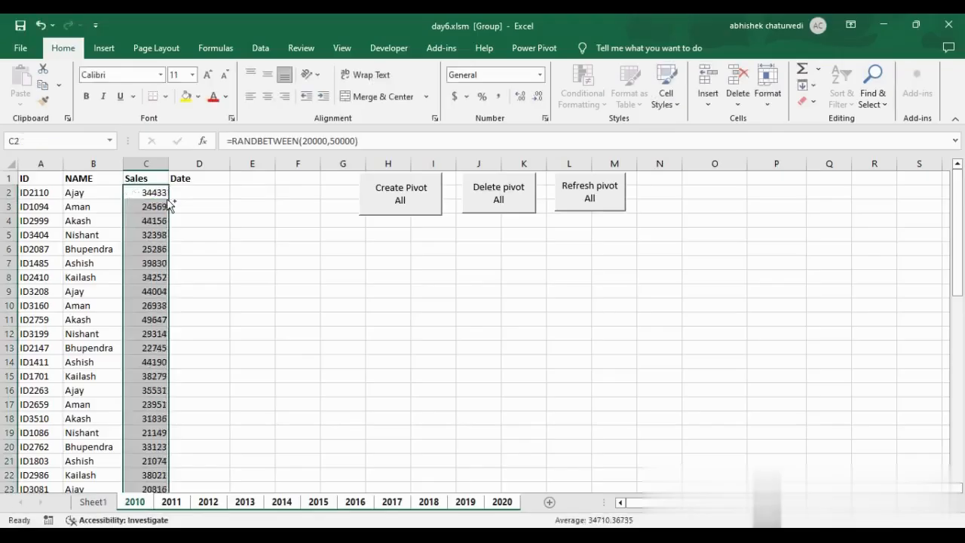
- Replace the random Sales formulas in column C with their static values by copying and pasting them in place
{"action": "key", "text": "ctrl+c"}
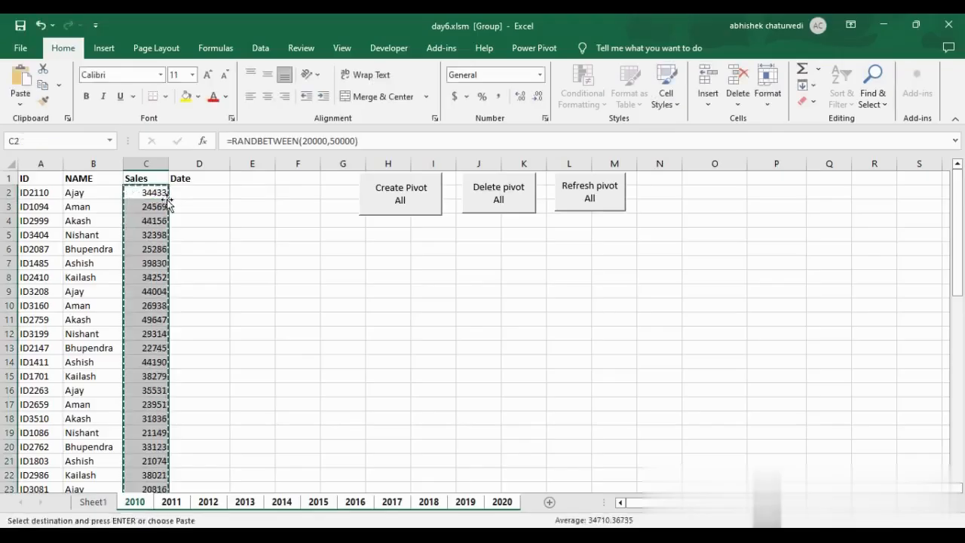
{"action": "left_click", "coordinate": [20, 104]}
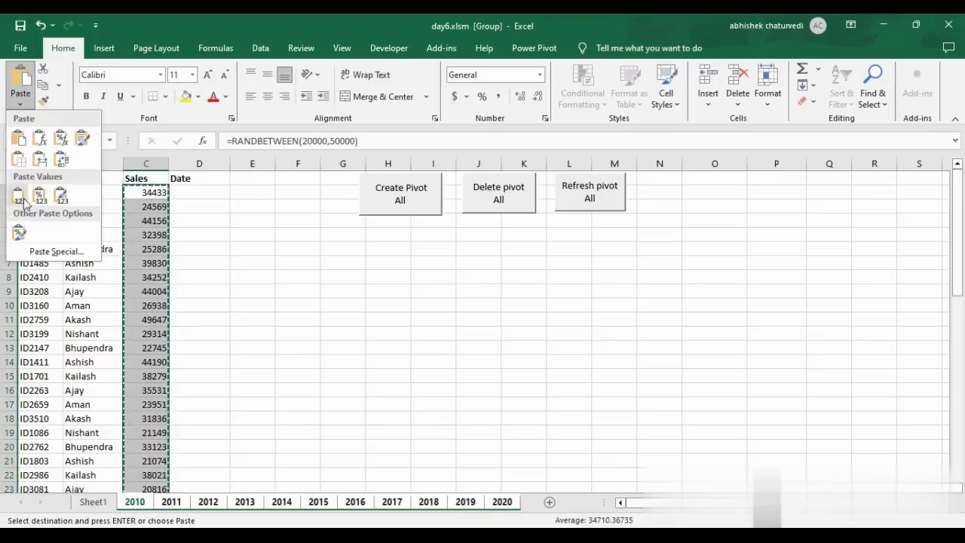
{"action": "left_click", "coordinate": [20, 198]}
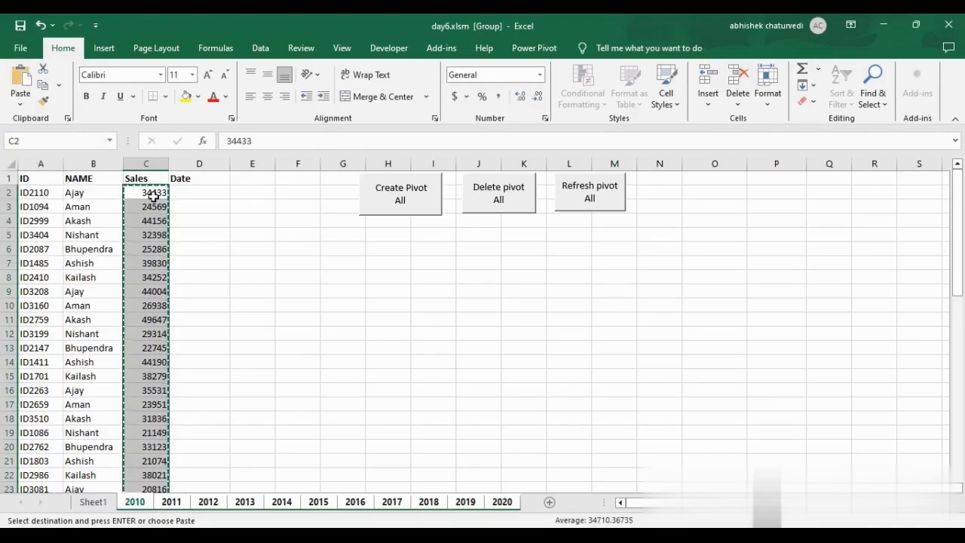
- Start a CELL formula in D2 under the Date header with "filename" as its info type
{"action": "left_click", "coordinate": [188, 194]}
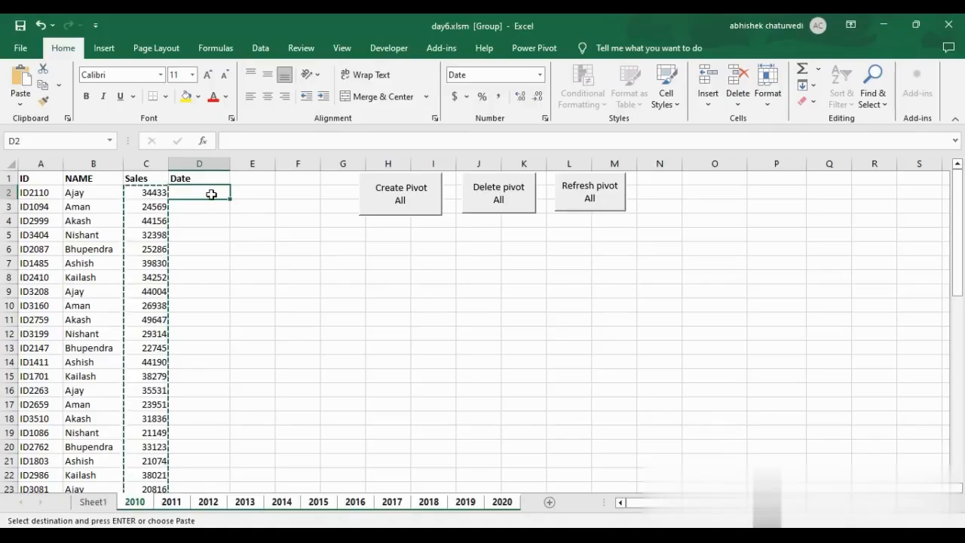
{"action": "type", "text": "="}
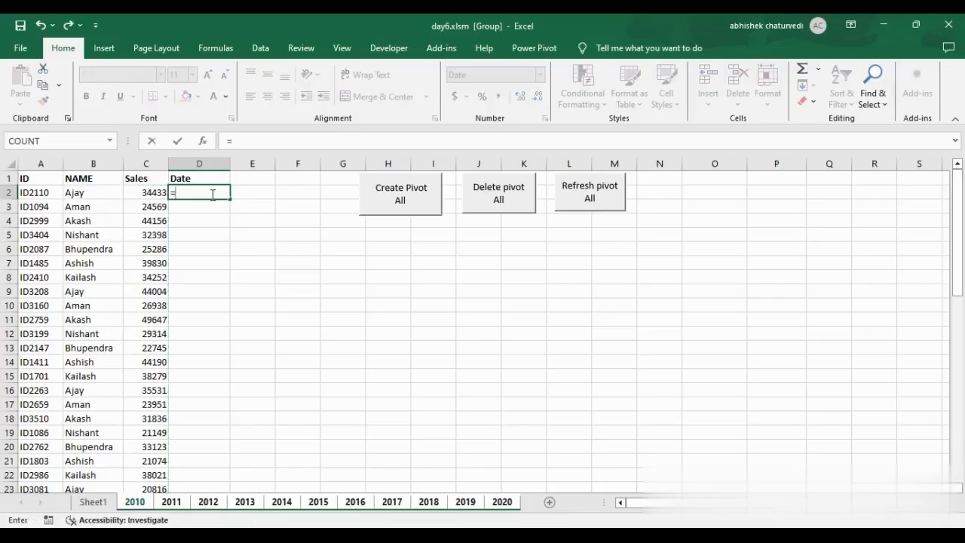
{"action": "type", "text": "cel"}
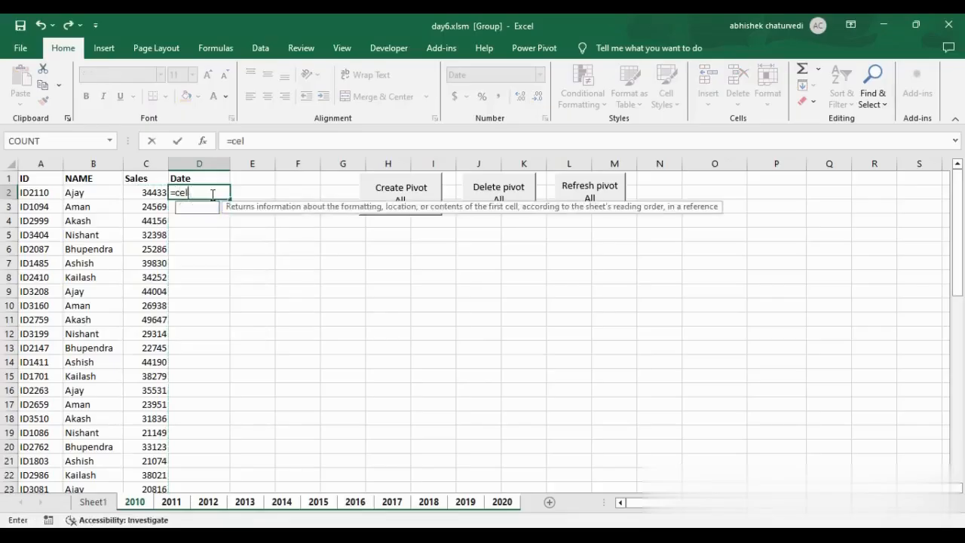
{"action": "key", "text": "Tab"}
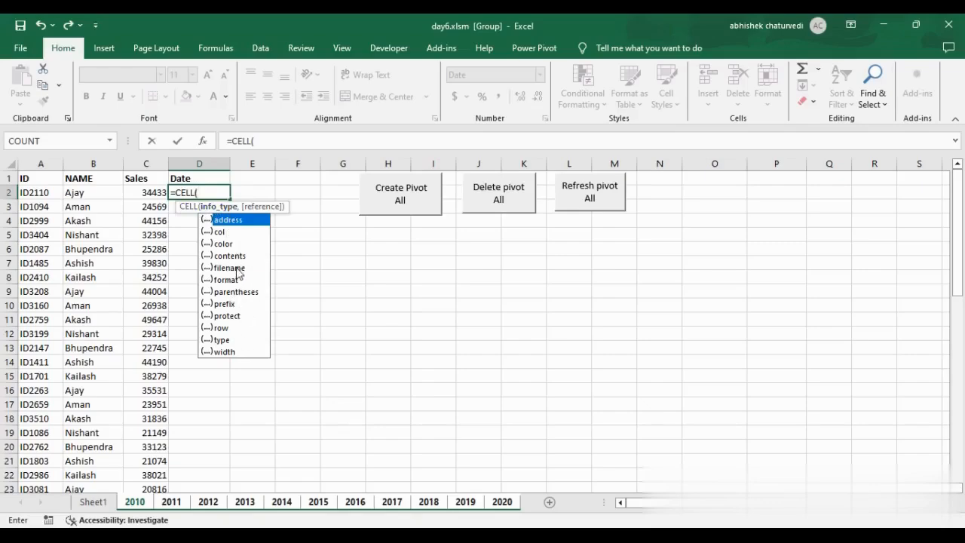
{"action": "double_click", "coordinate": [229, 269]}
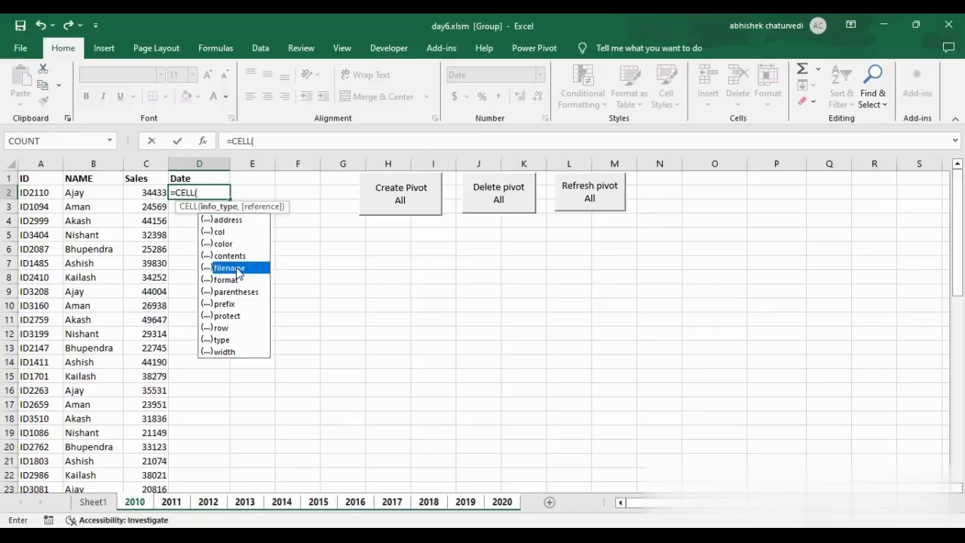
{"action": "left_click", "coordinate": [313, 144]}
{"action": "type", "text": ","}
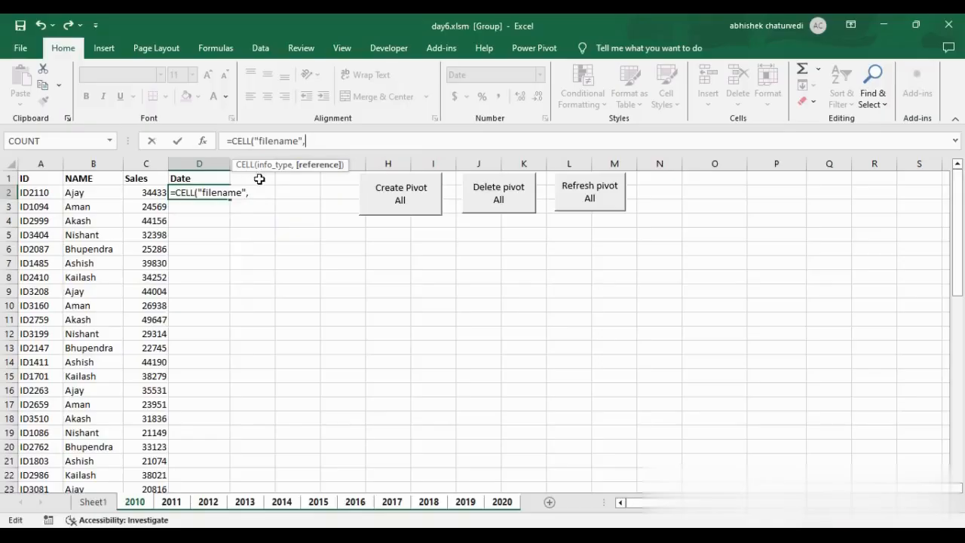
{"action": "left_click", "coordinate": [795, 180]}
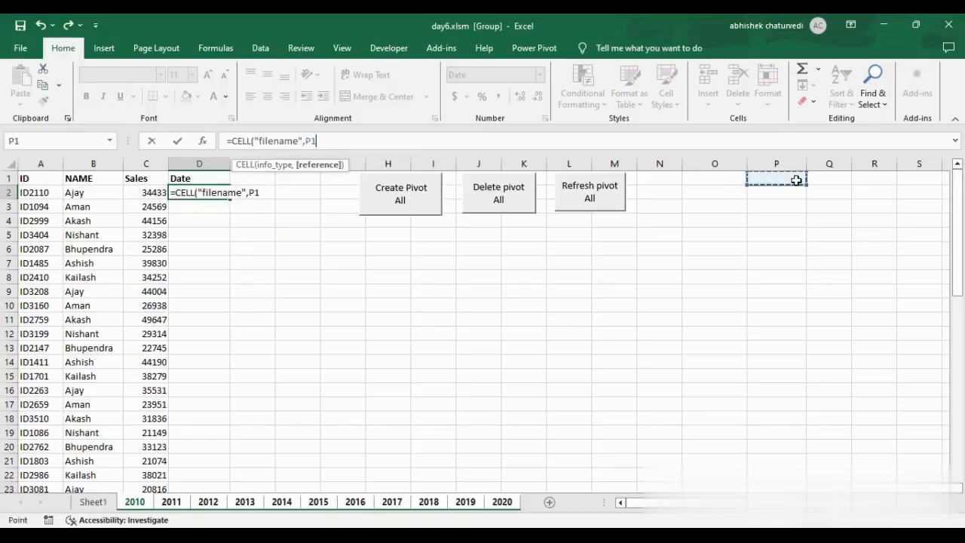
{"action": "type", "text": ")"}
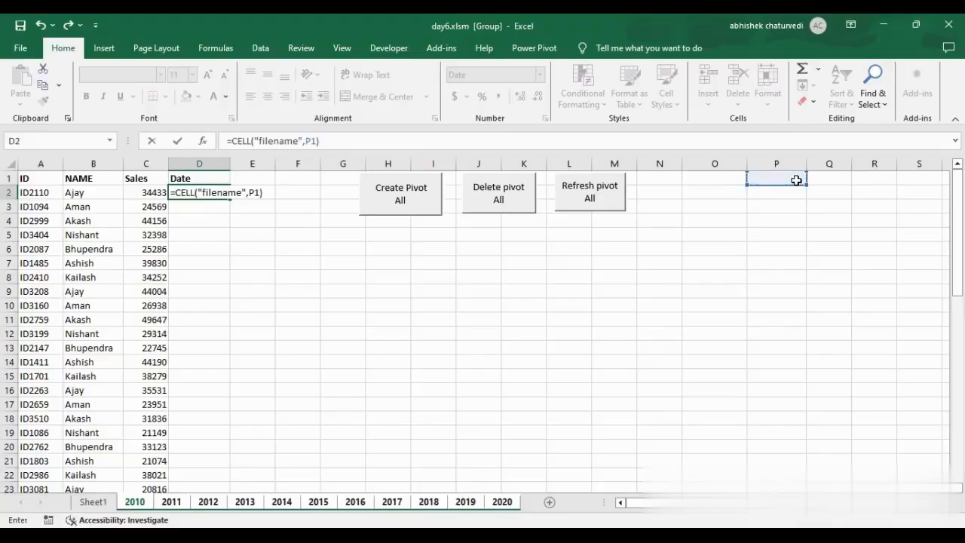
{"action": "left_click_drag", "start_coordinate": [305, 141], "coordinate": [329, 142]}
{"action": "key", "text": "BackSpace"}
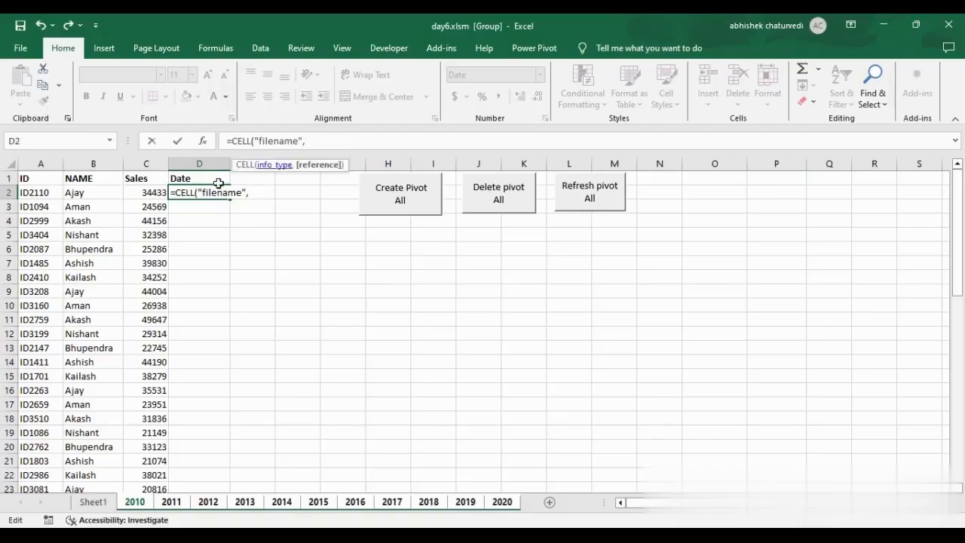
- Complete the formula in D2 as =CELL("filename",D1), using the Date header cell as its reference
{"action": "left_click", "coordinate": [194, 178]}
{"action": "type", "text": ")"}
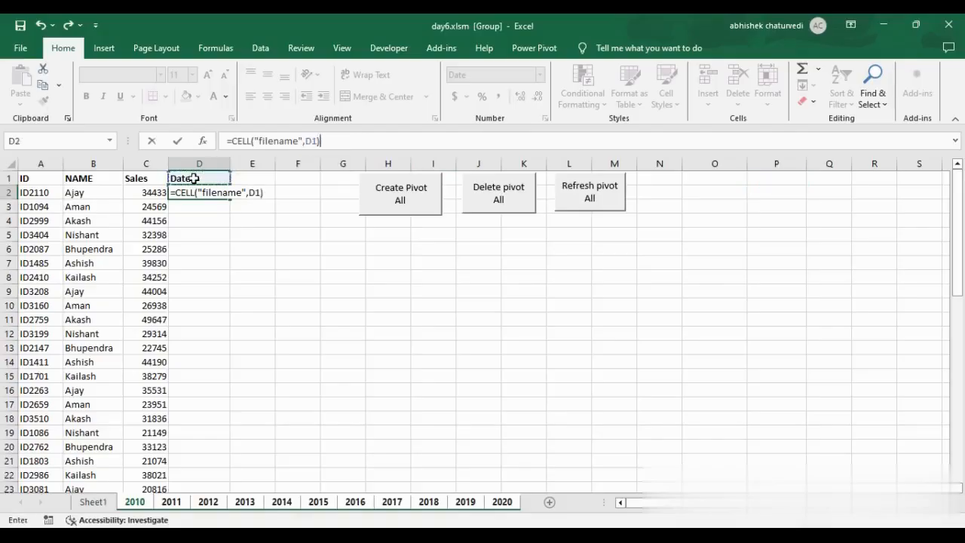
{"action": "key", "text": "ctrl+Return"}
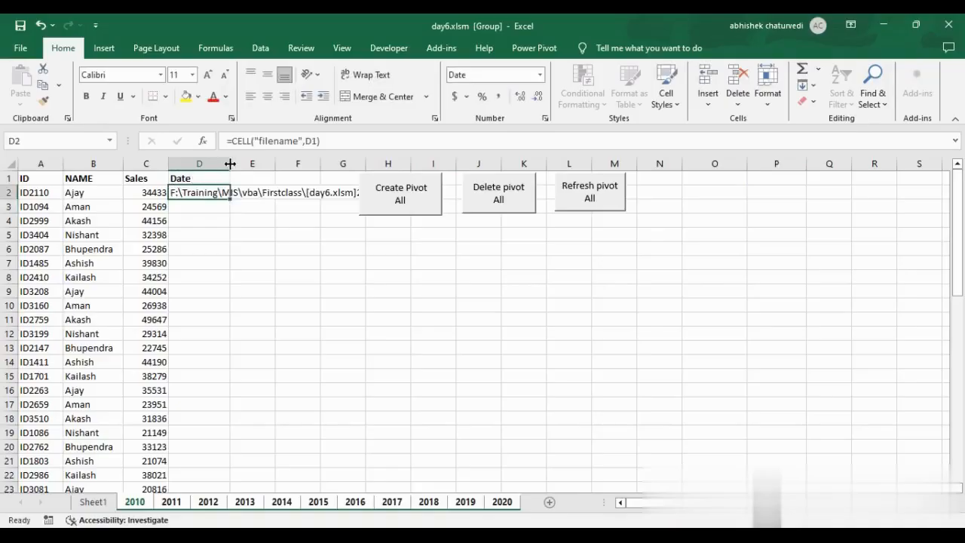
- Widen column D until the full file path and sheet name in D2 fit inside the cell
{"action": "left_click_drag", "start_coordinate": [229, 164], "coordinate": [358, 164]}
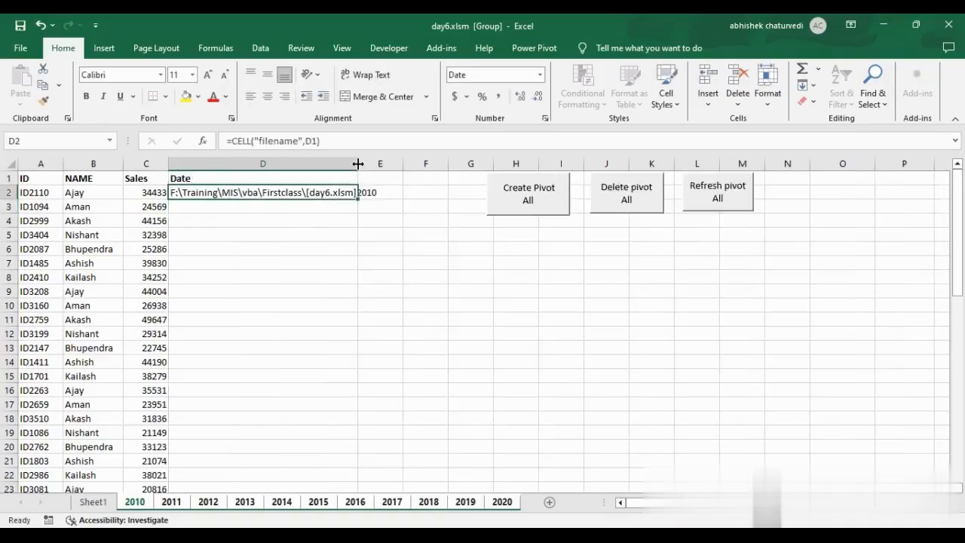
{"action": "left_click", "coordinate": [264, 204]}
{"action": "left_click", "coordinate": [260, 192]}
{"action": "left_click_drag", "start_coordinate": [357, 164], "coordinate": [390, 163]}
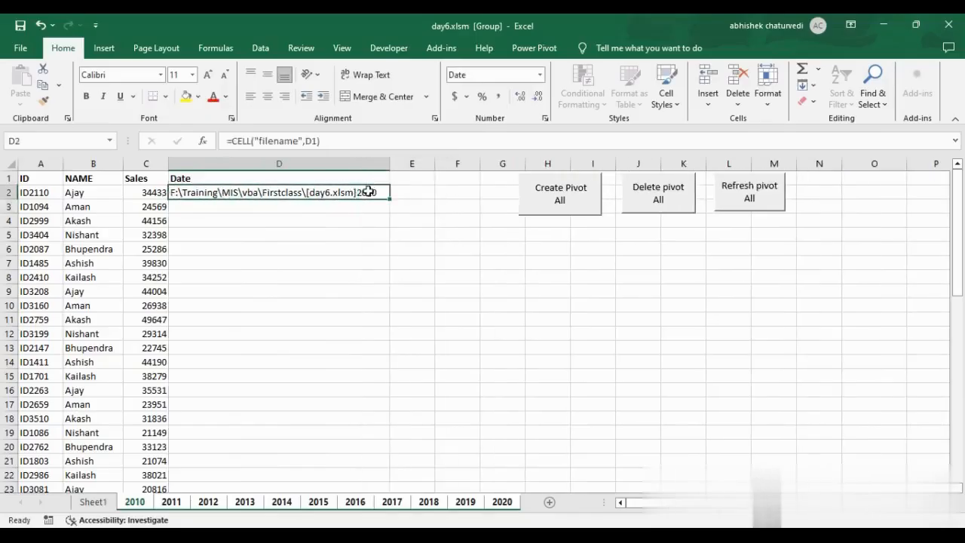
- Wrap the CELL formula in D2 in RIGHT with 4 characters, giving =RIGHT(CELL("filename",D1),4)
{"action": "left_click", "coordinate": [233, 141]}
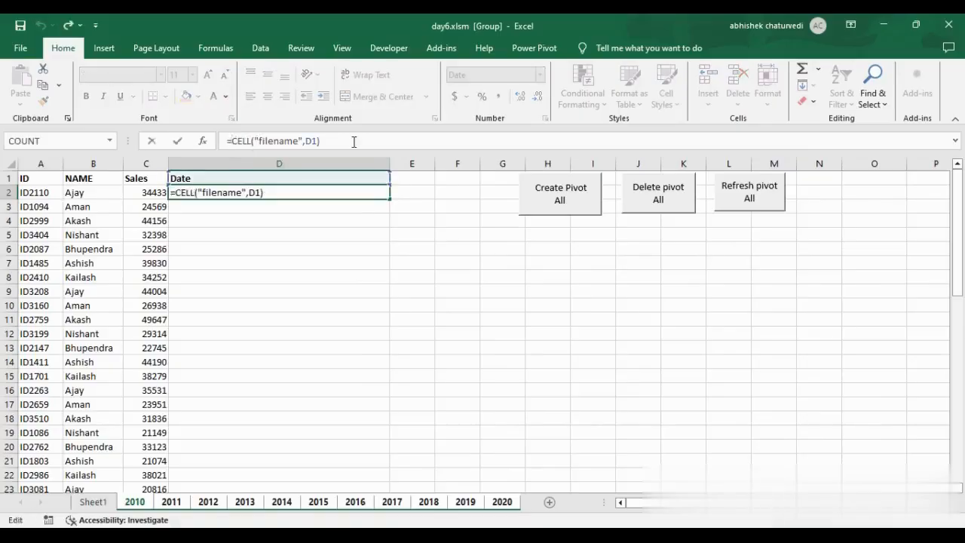
{"action": "type", "text": "Right("}
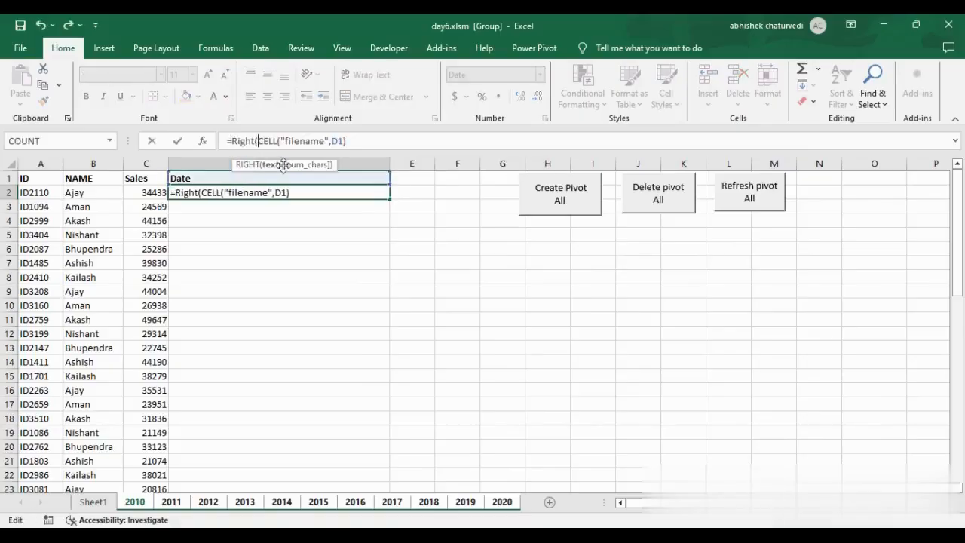
{"action": "left_click_drag", "start_coordinate": [258, 141], "coordinate": [354, 141]}
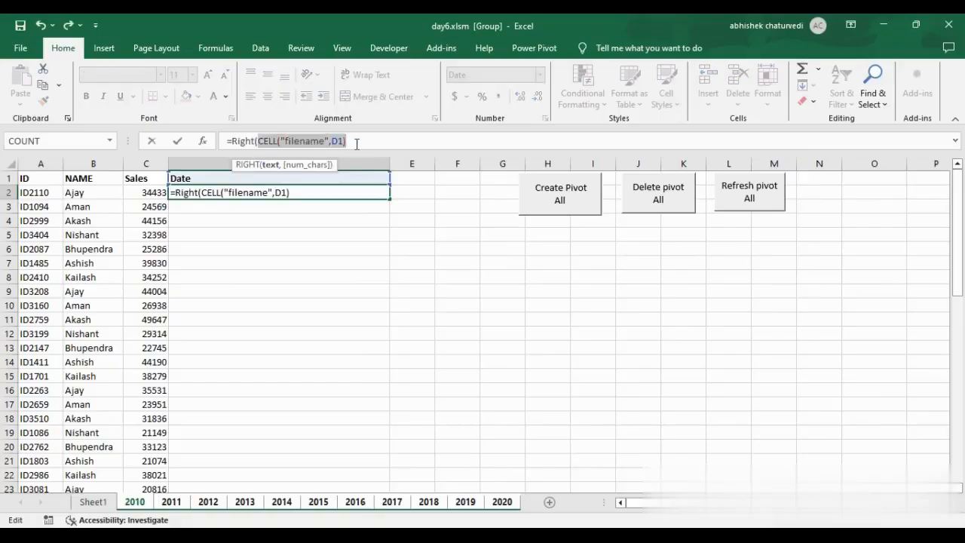
{"action": "left_click", "coordinate": [361, 140]}
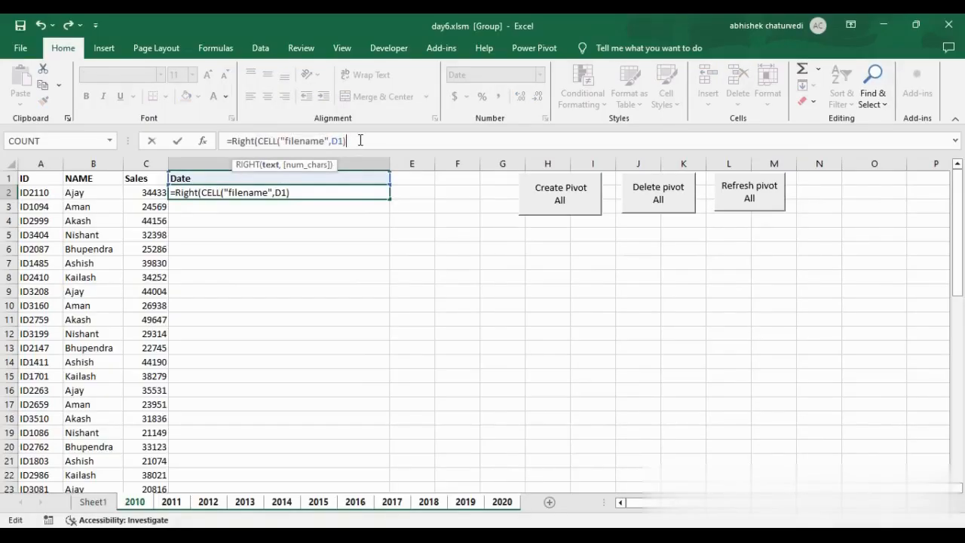
{"action": "type", "text": ",4)"}
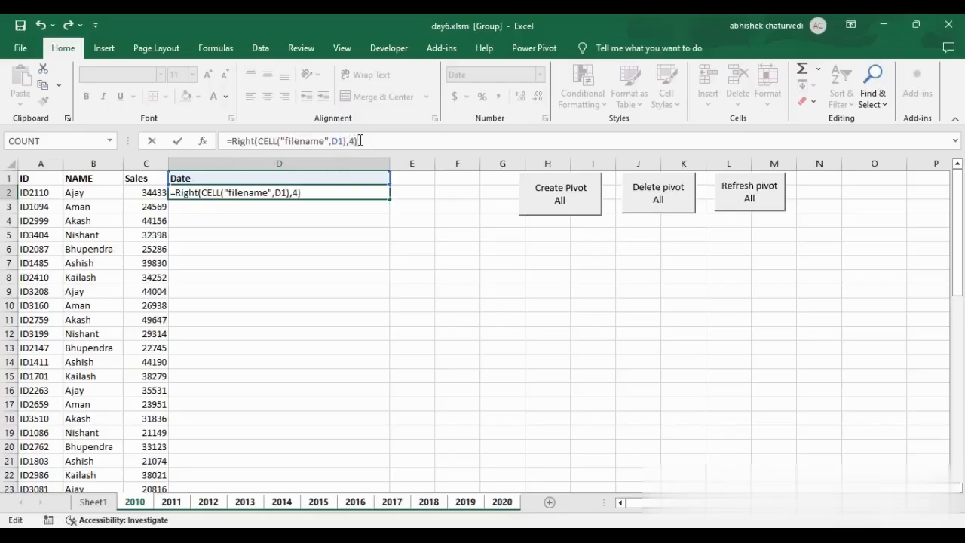
{"action": "key", "text": "Return"}
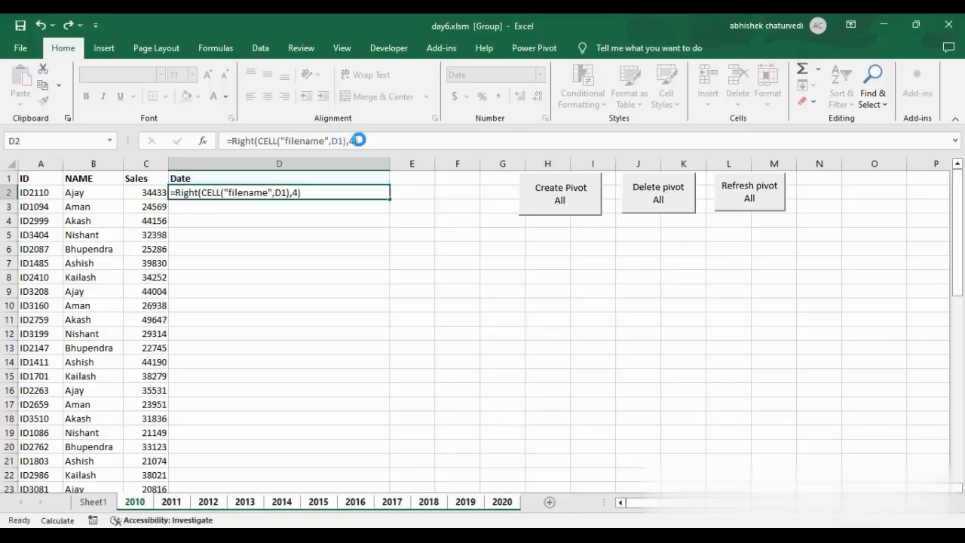
{"action": "key", "text": "Up"}
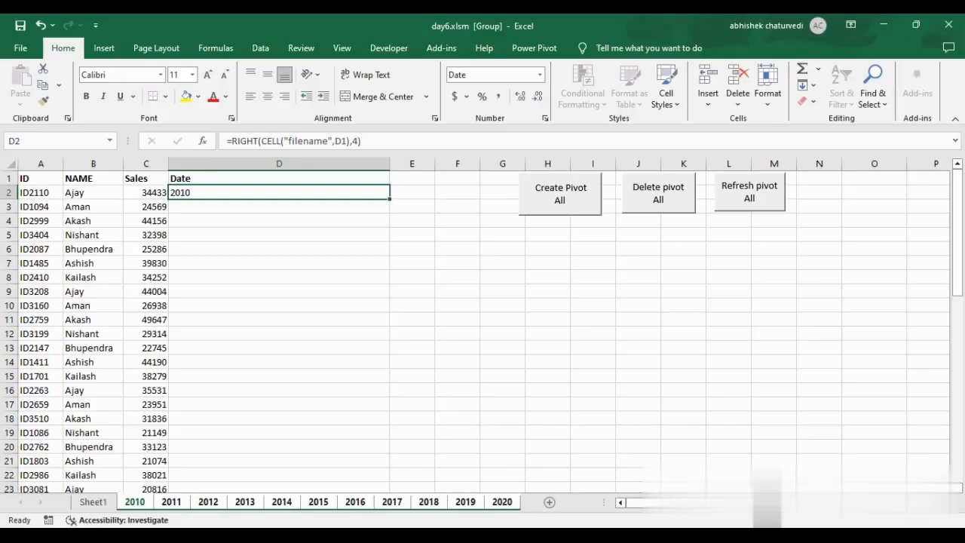
- Fill the RIGHT formula from D2 down the Date column for all data rows
{"action": "key", "text": "alt+F11"}
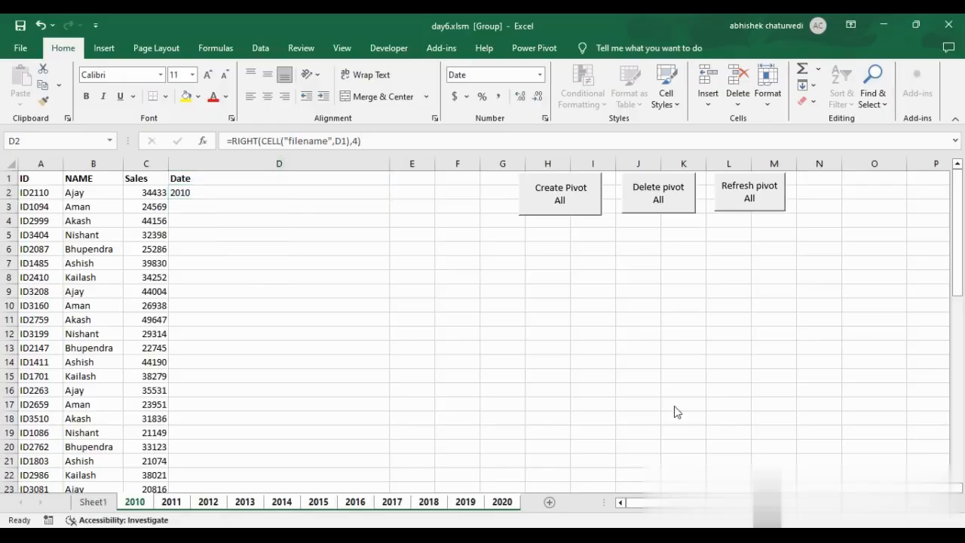
{"action": "left_click", "coordinate": [335, 196]}
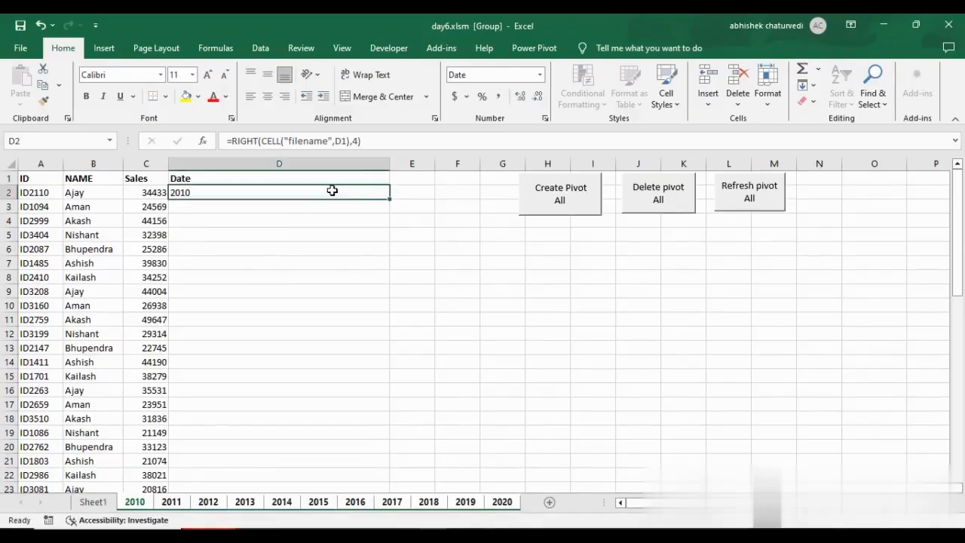
{"action": "double_click", "coordinate": [391, 199]}
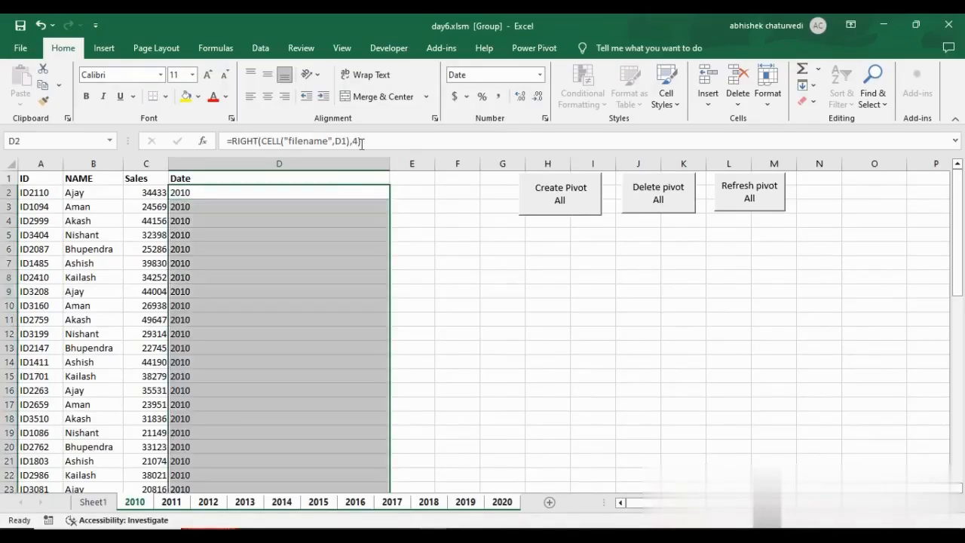
{"action": "left_click", "coordinate": [295, 192]}
{"action": "left_click", "coordinate": [280, 319]}
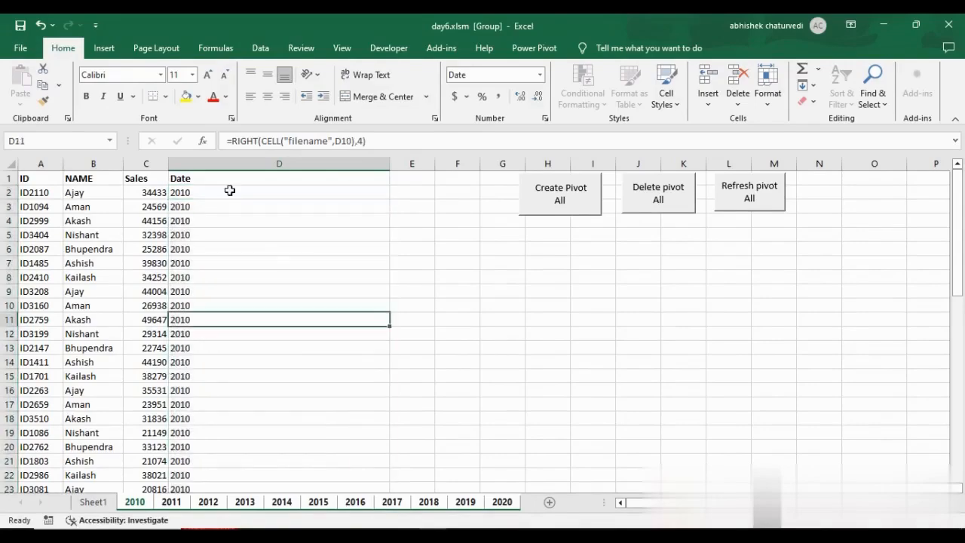
- Wrap the D2 formula in a DATE function, using the RIGHT(CELL("filename",D1),4) part as its year argument
{"action": "left_click", "coordinate": [218, 192]}
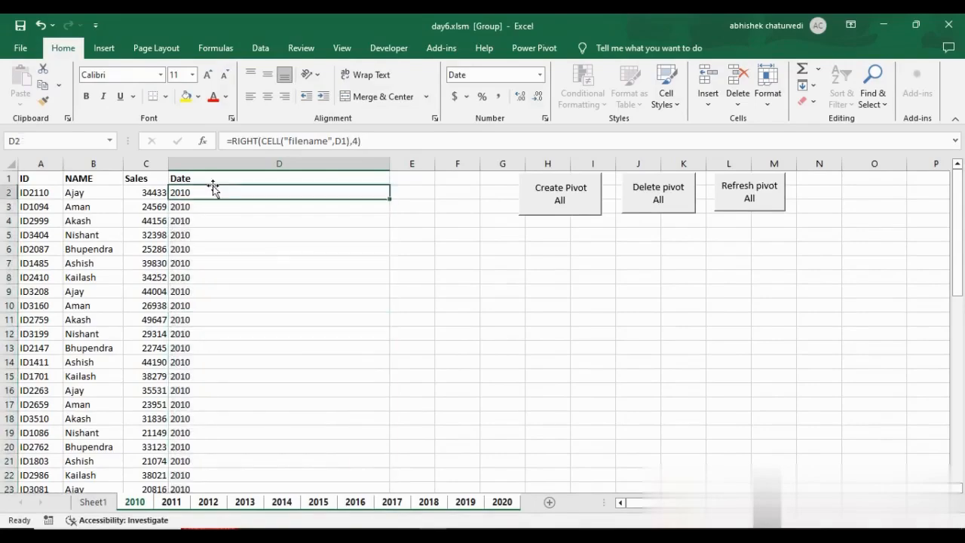
{"action": "left_click", "coordinate": [234, 141]}
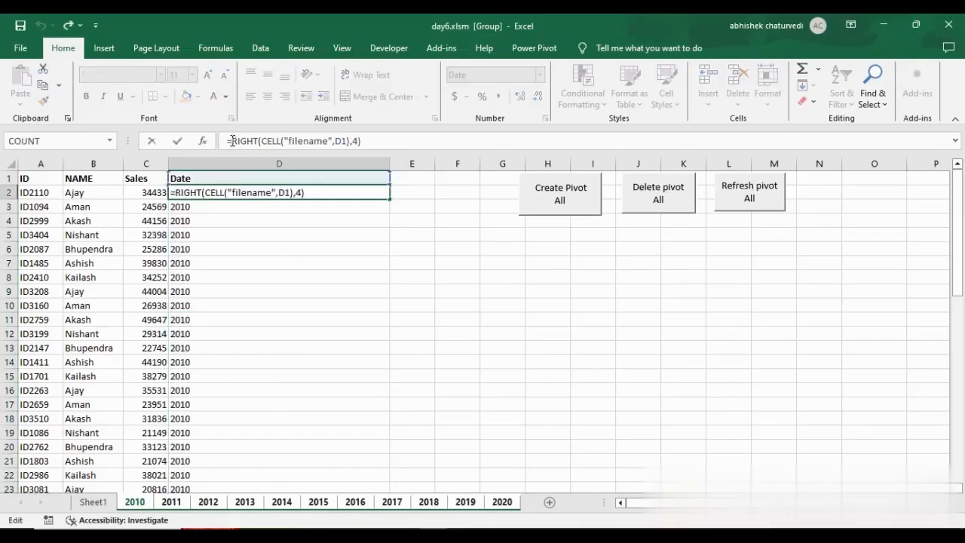
{"action": "type", "text": "Date"}
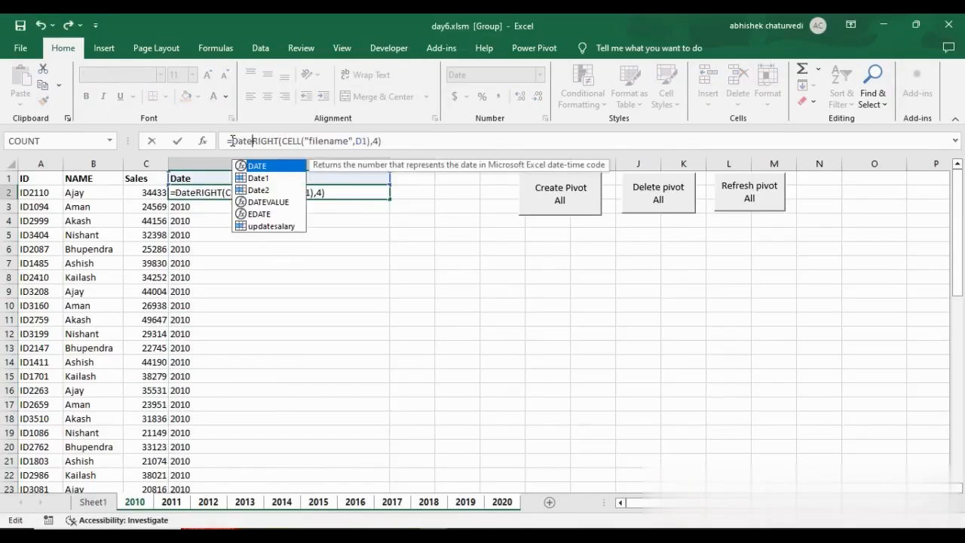
{"action": "type", "text": "("}
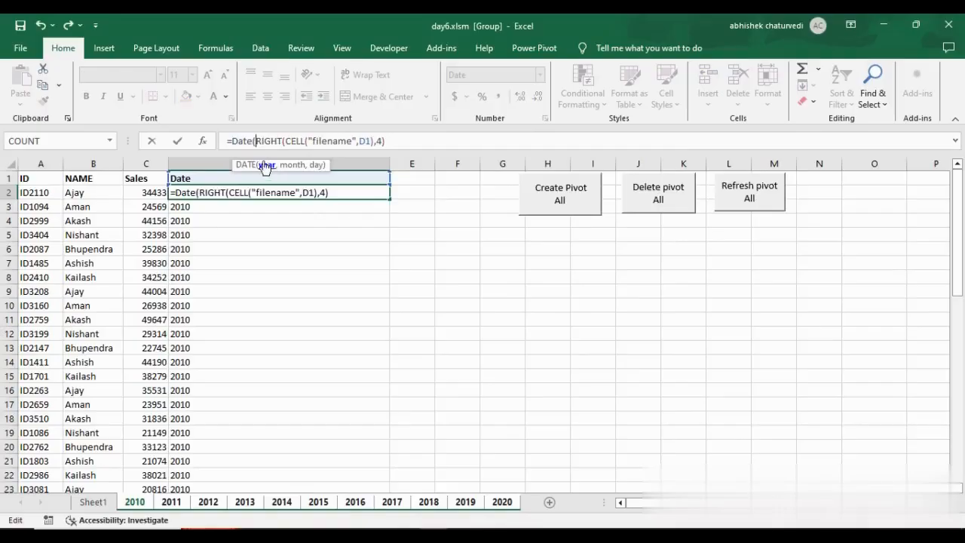
{"action": "left_click_drag", "start_coordinate": [399, 141], "coordinate": [257, 141]}
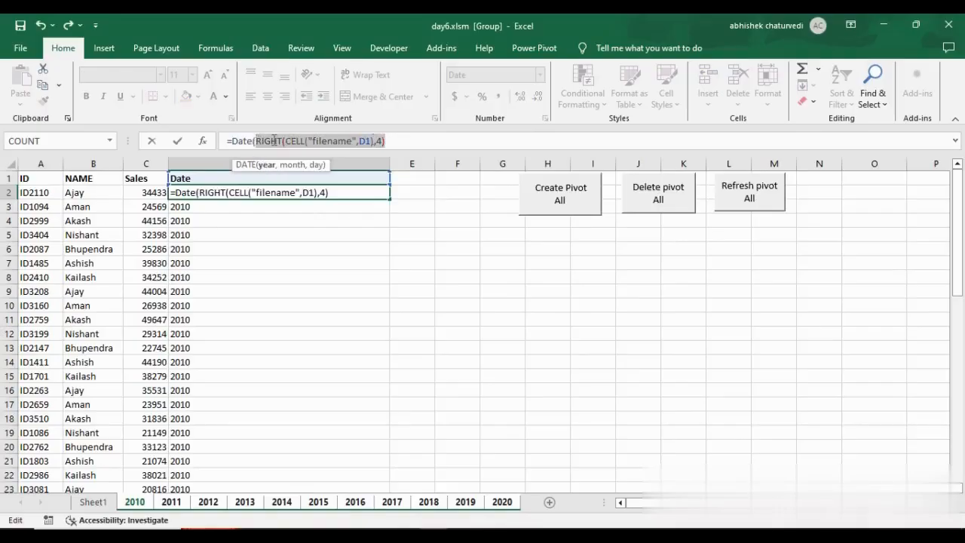
{"action": "left_click", "coordinate": [394, 140]}
{"action": "type", "text": ","}
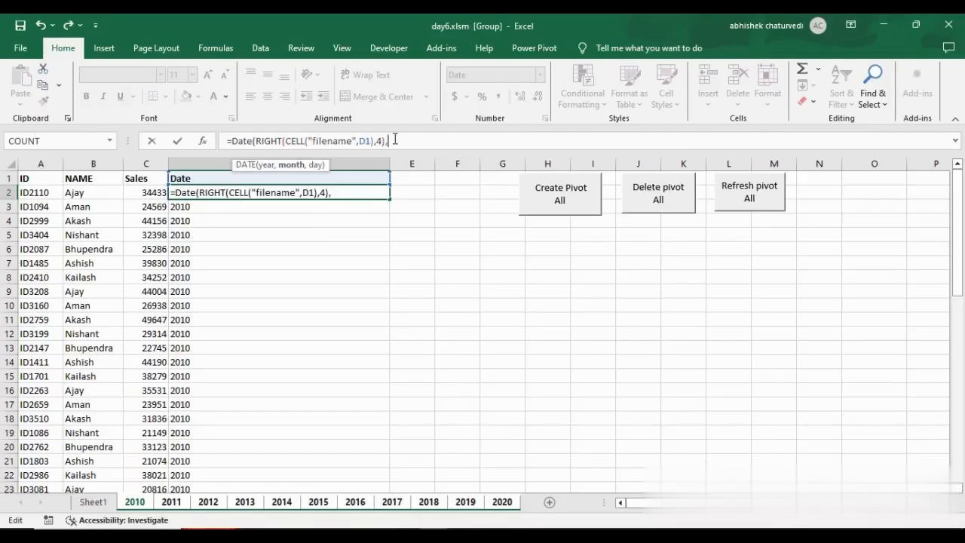
- Add RANDBETWEEN(1,12) as the month argument of the DATE formula in D2
{"action": "type", "text": "Randb"}
{"action": "key", "text": "Tab"}
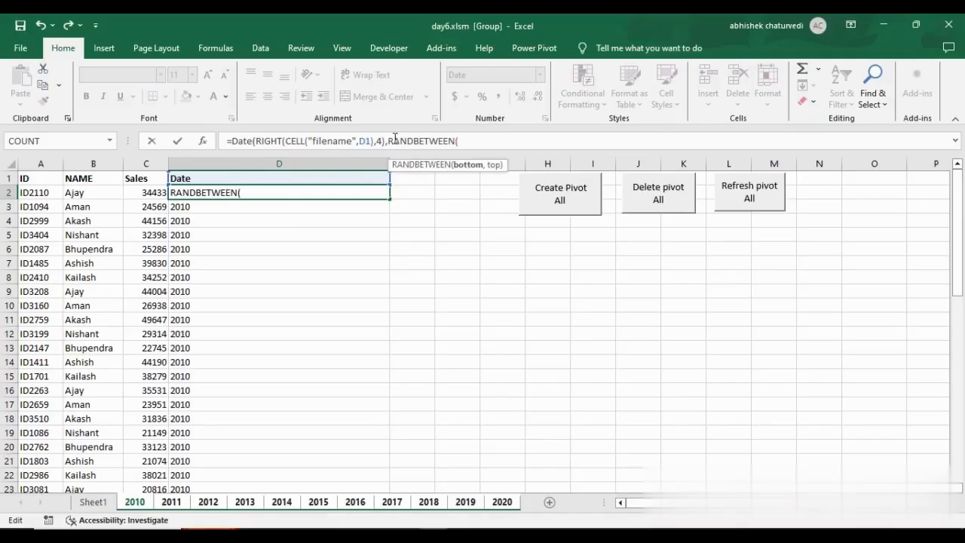
{"action": "type", "text": "1,12)"}
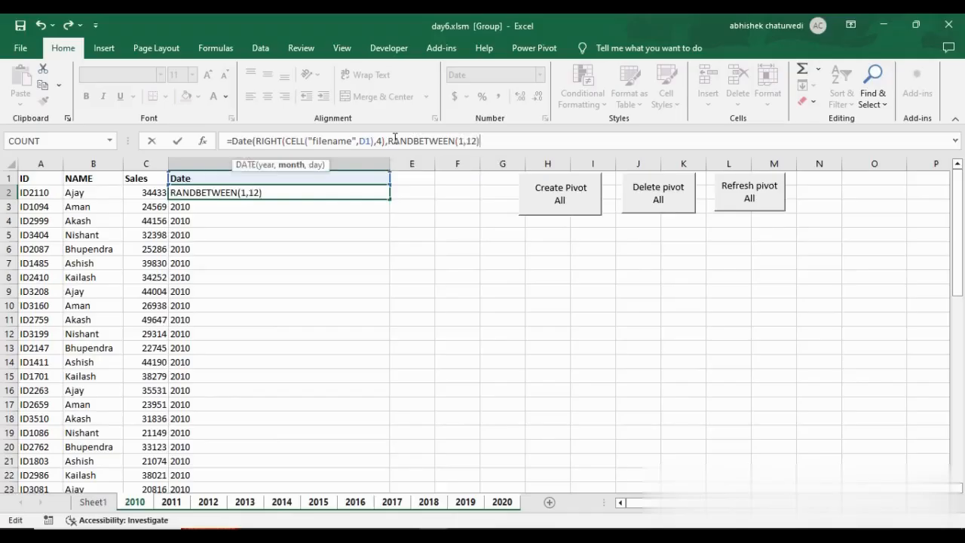
{"action": "left_click", "coordinate": [459, 141]}
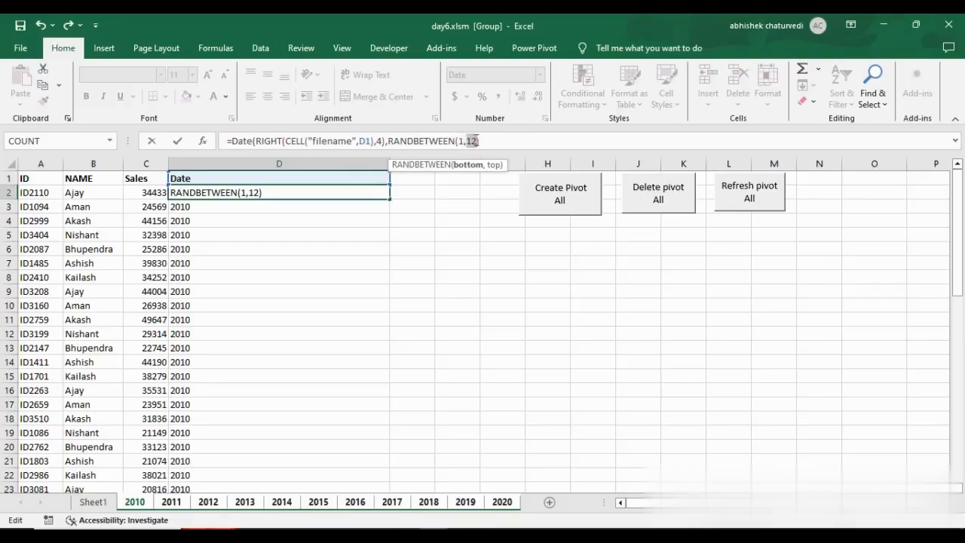
{"action": "double_click", "coordinate": [474, 141]}
{"action": "left_click", "coordinate": [485, 140]}
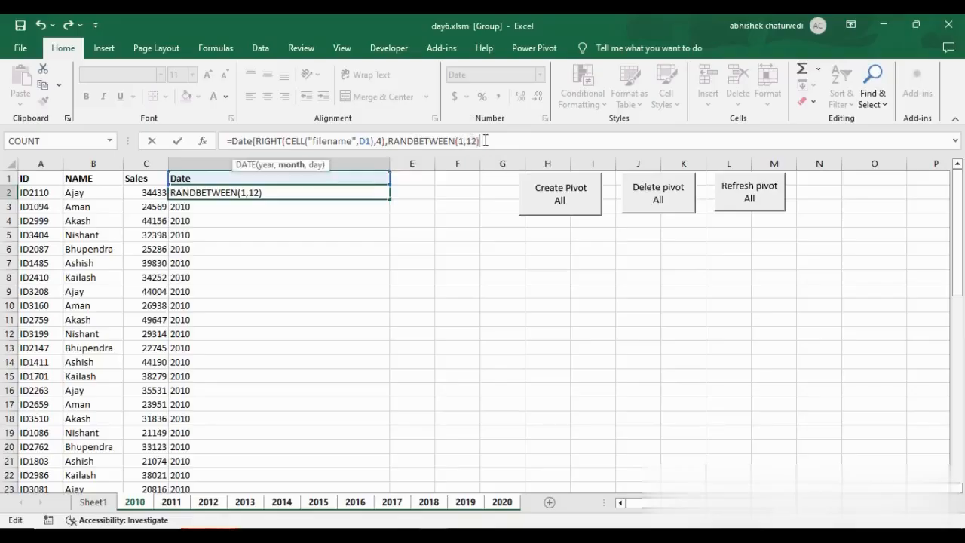
- Add RANDBETWEEN(1,28) as the day argument, close the DATE formula and enter it in D2
{"action": "type", "text": ","}
{"action": "key", "text": "BackSpace"}
{"action": "type", "text": "rand"}
{"action": "key", "text": "Down"}
{"action": "key", "text": "Tab"}
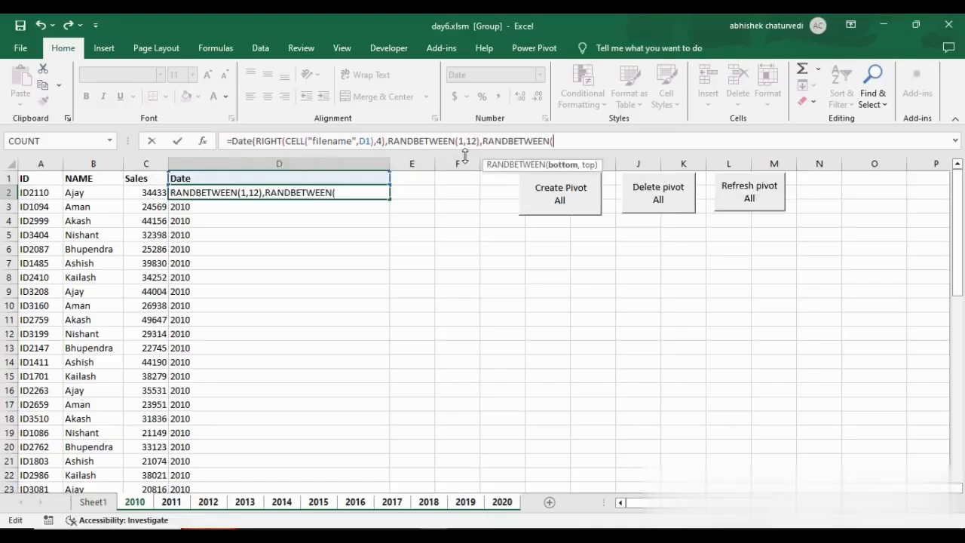
{"action": "type", "text": "1,28)"}
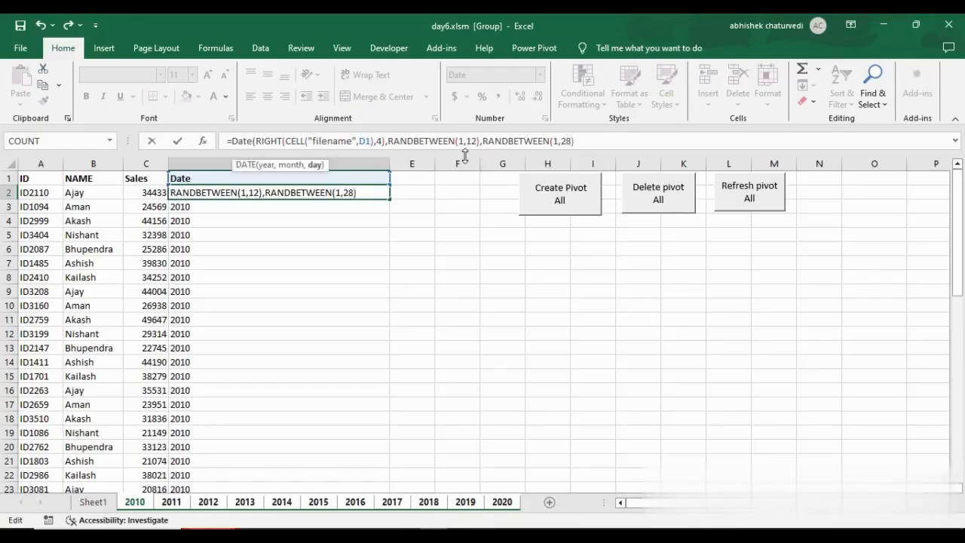
{"action": "type", "text": ")"}
{"action": "key", "text": "ctrl+Return"}
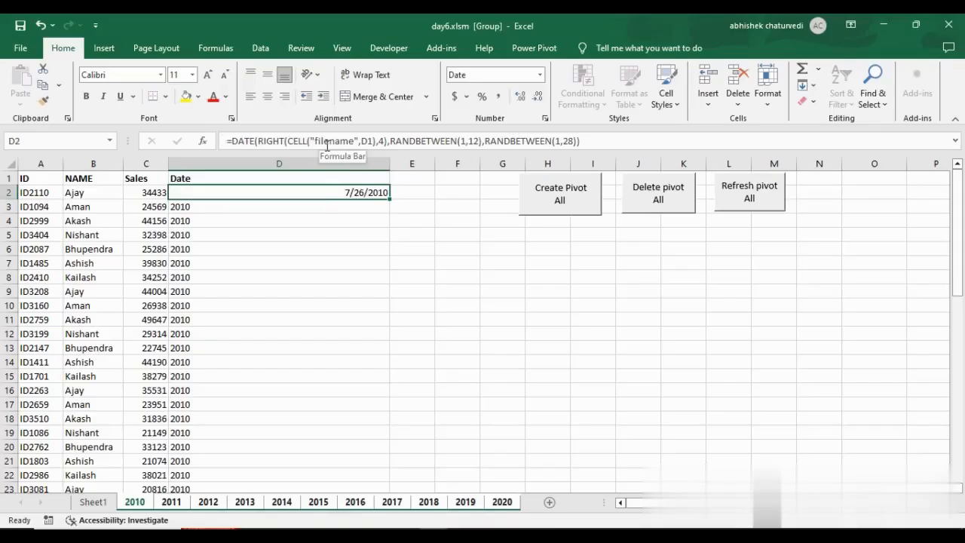
- Fill the DATE formula from D2 down the Date column and recalculate it to produce varied random dates
{"action": "double_click", "coordinate": [390, 200]}
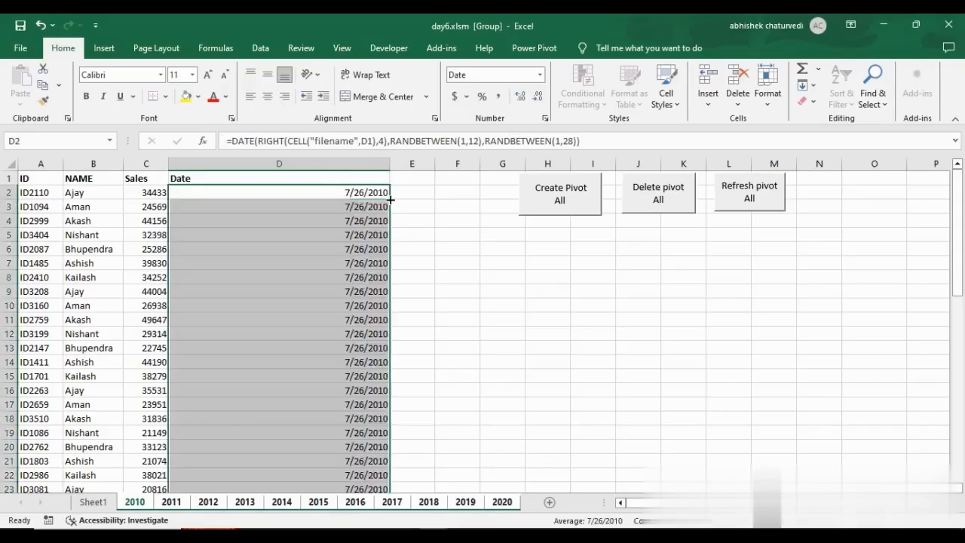
{"action": "left_click", "coordinate": [398, 143]}
{"action": "key", "text": "Return"}
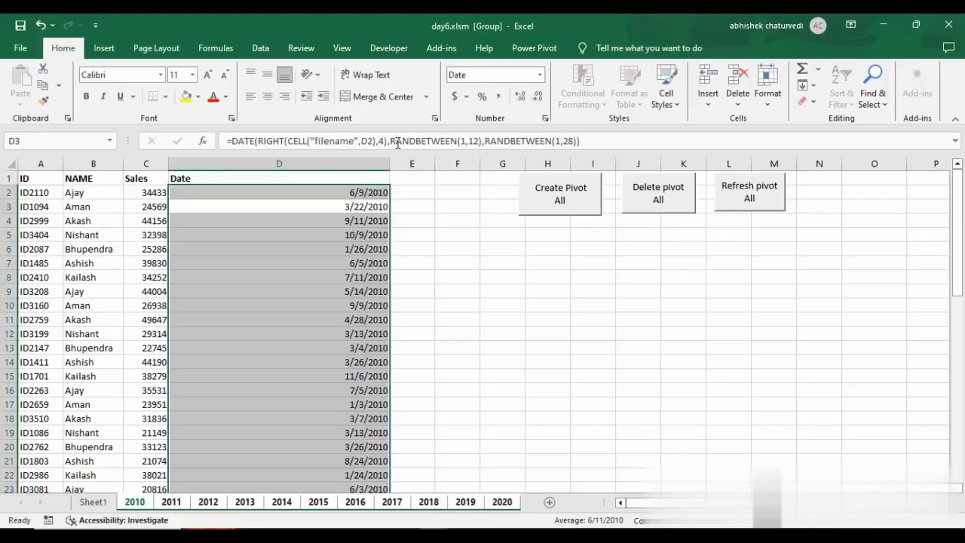
- Replace the random date formulas in column D with their static values by copying and pasting them in place
{"action": "key", "text": "ctrl+c"}
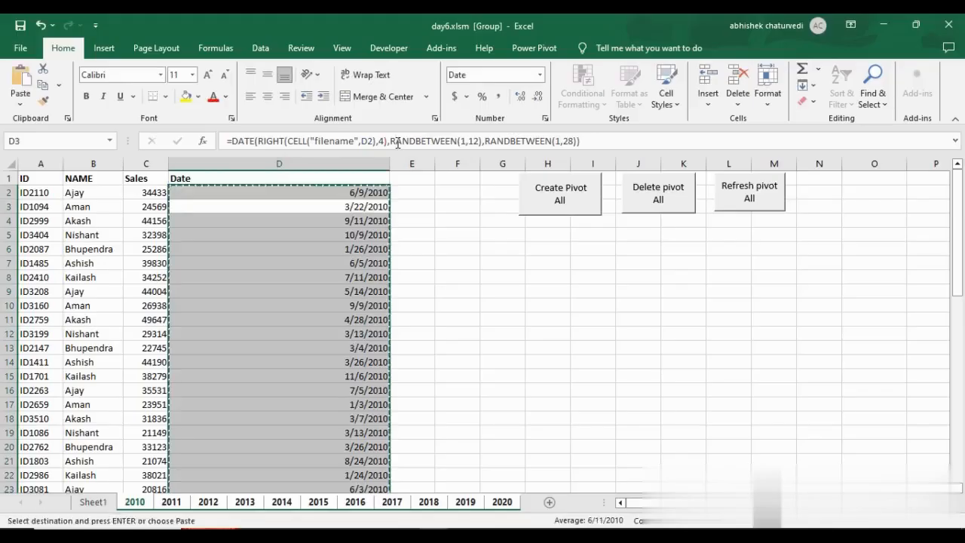
{"action": "left_click", "coordinate": [18, 106]}
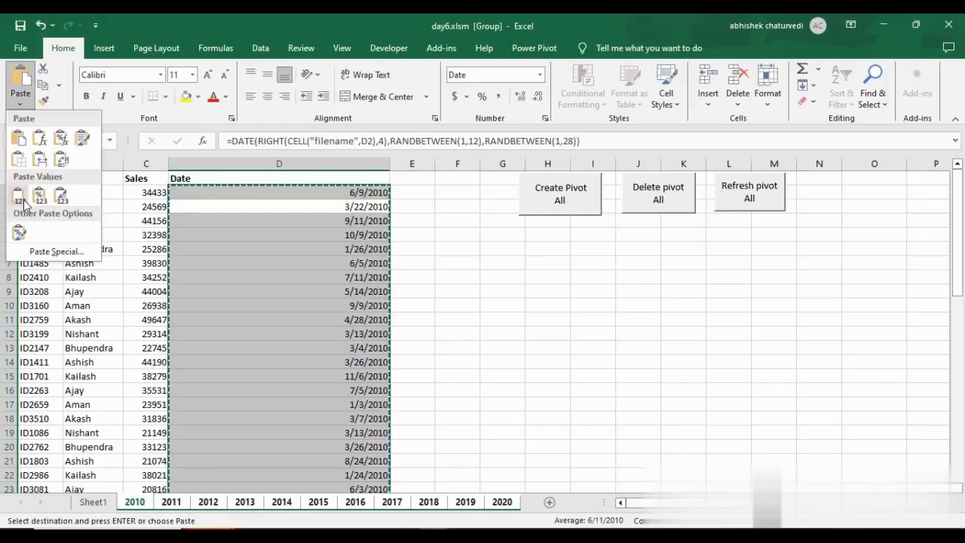
{"action": "left_click", "coordinate": [21, 197]}
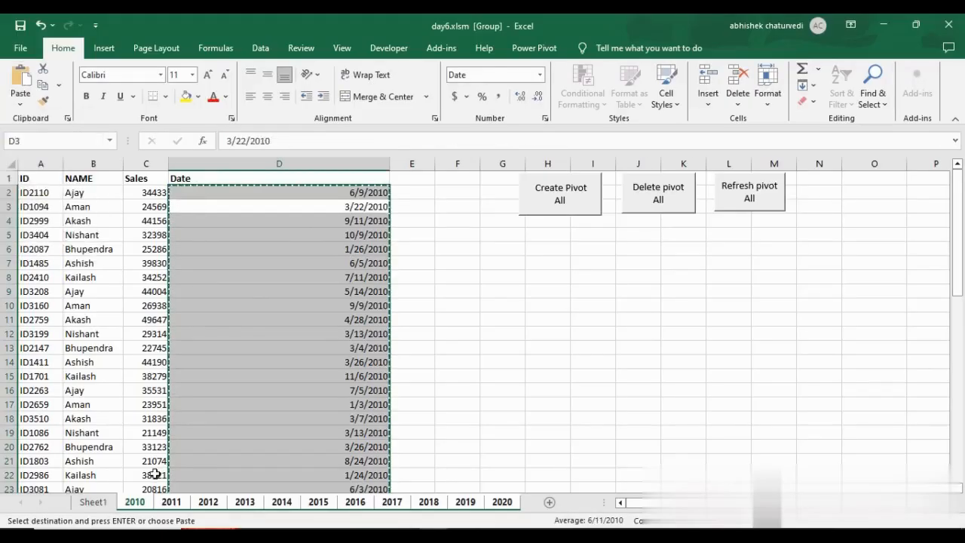
- Ungroup the yearly sheets and check the Date column on the 2011 sheet
{"action": "right_click", "coordinate": [135, 501]}
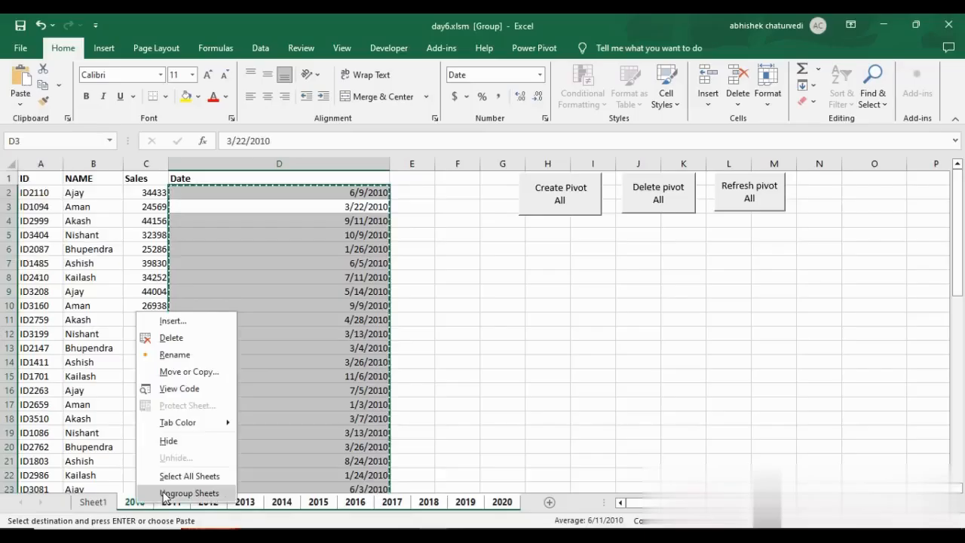
{"action": "left_click", "coordinate": [164, 493]}
{"action": "left_click", "coordinate": [171, 501]}
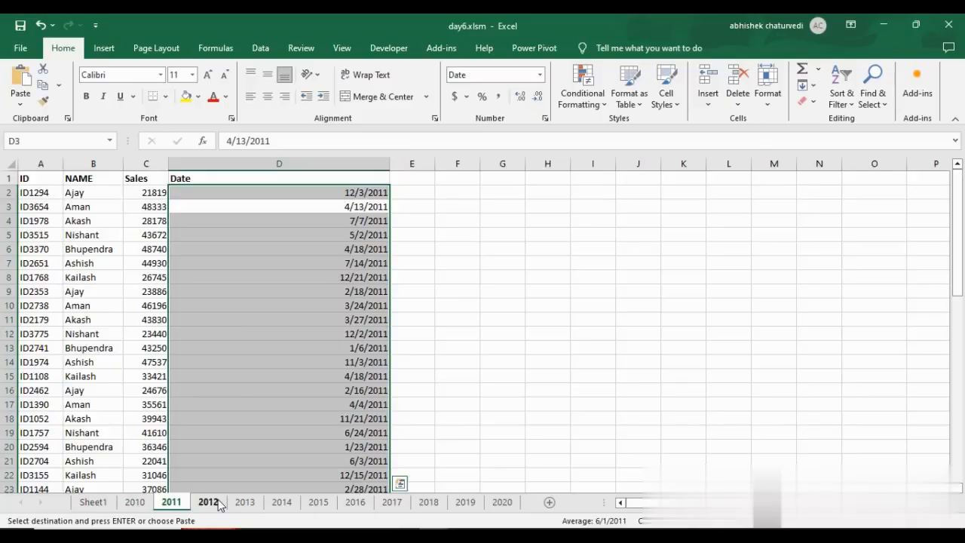
{"action": "key", "text": "ctrl+Page_Up"}
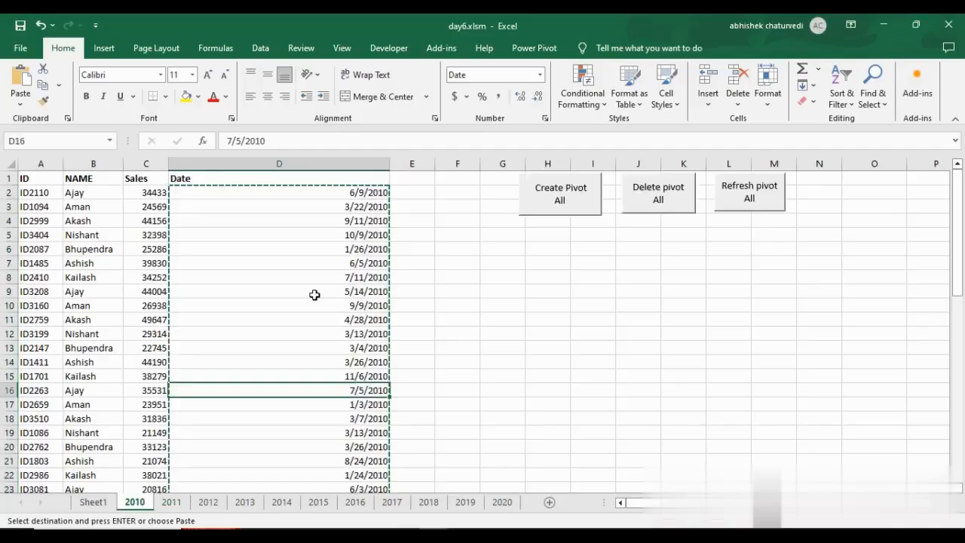
- Cancel the copy selection and compare the Date column entries on the 2010 and 2011 sheets
{"action": "key", "text": "Escape"}
{"action": "left_click_drag", "start_coordinate": [351, 192], "coordinate": [345, 320]}
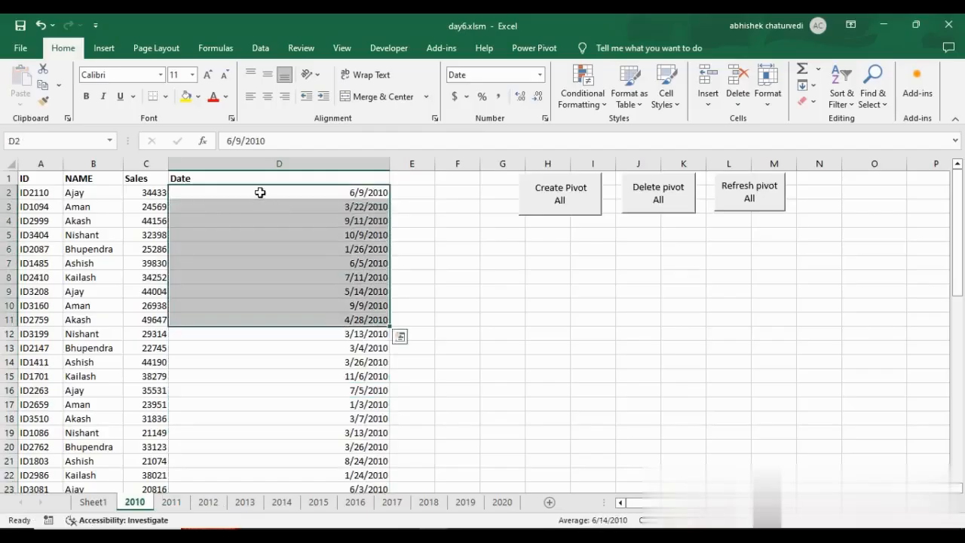
{"action": "left_click_drag", "start_coordinate": [260, 189], "coordinate": [270, 337]}
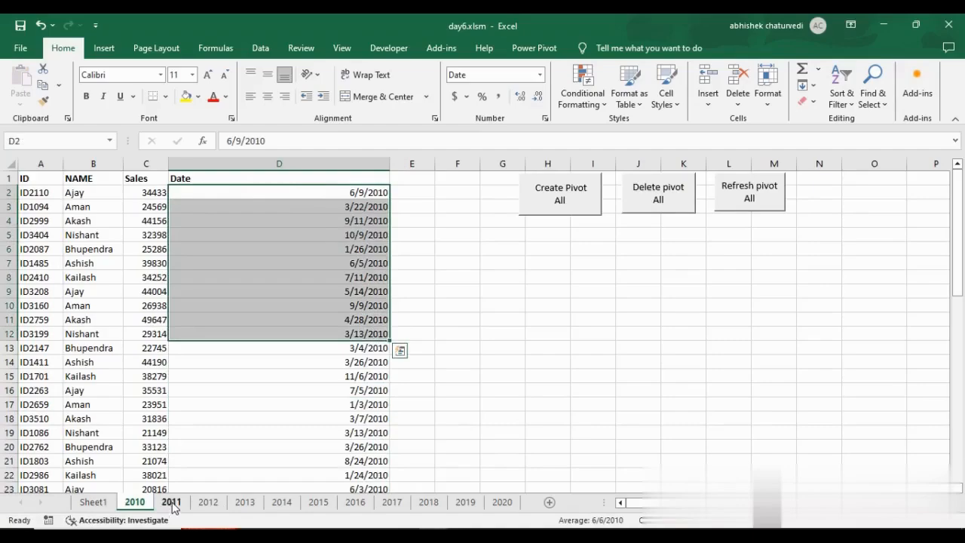
{"action": "left_click", "coordinate": [172, 503]}
{"action": "left_click", "coordinate": [231, 172]}
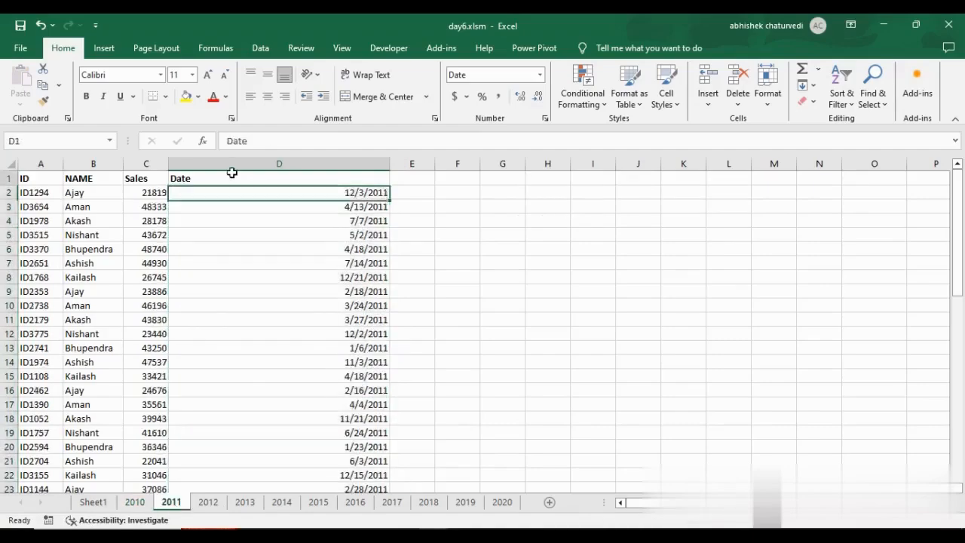
- Examine the Date column on the 2011, 2012, 2013 and 2014 sheets for dates matching each sheet's year
{"action": "left_click", "coordinate": [363, 194]}
{"action": "left_click_drag", "start_coordinate": [360, 224], "coordinate": [383, 372]}
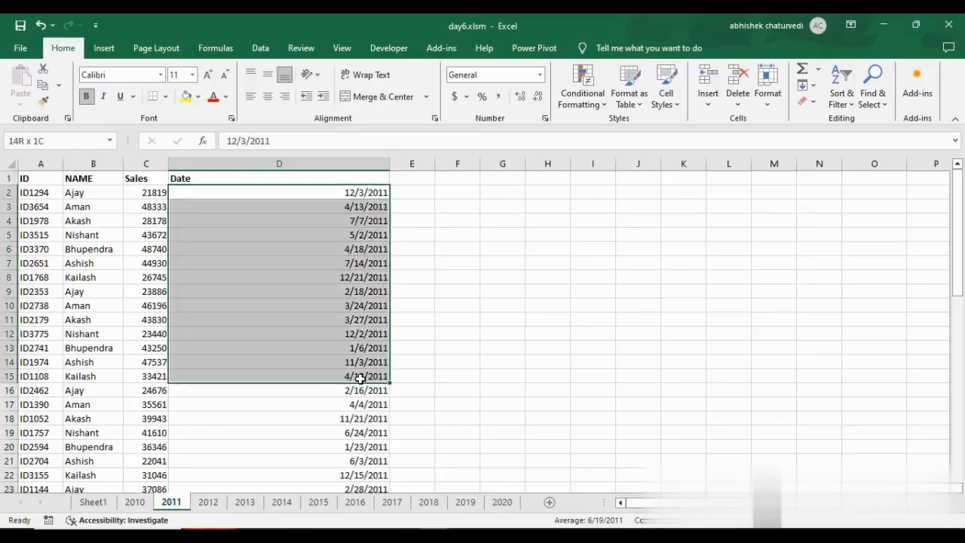
{"action": "left_click", "coordinate": [377, 295]}
{"action": "left_click", "coordinate": [207, 502]}
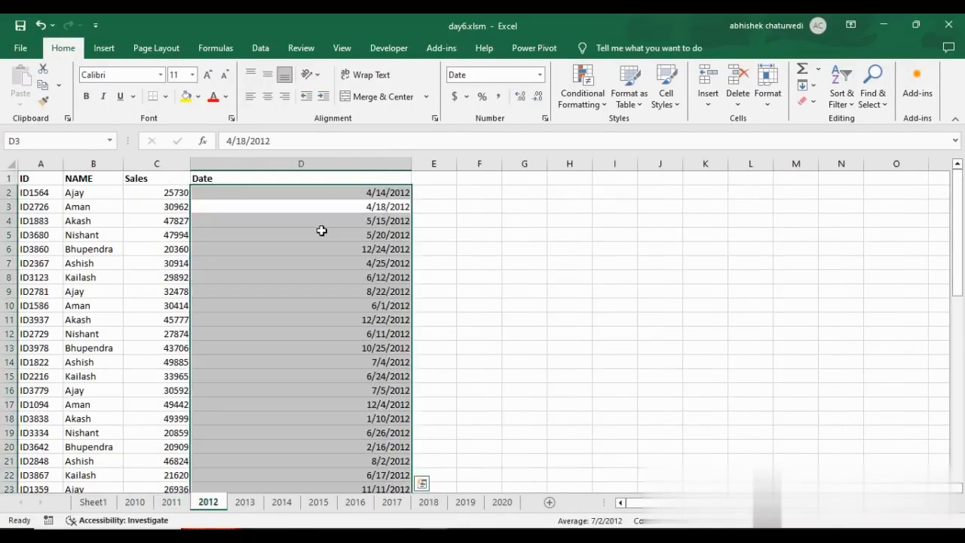
{"action": "left_click", "coordinate": [246, 503]}
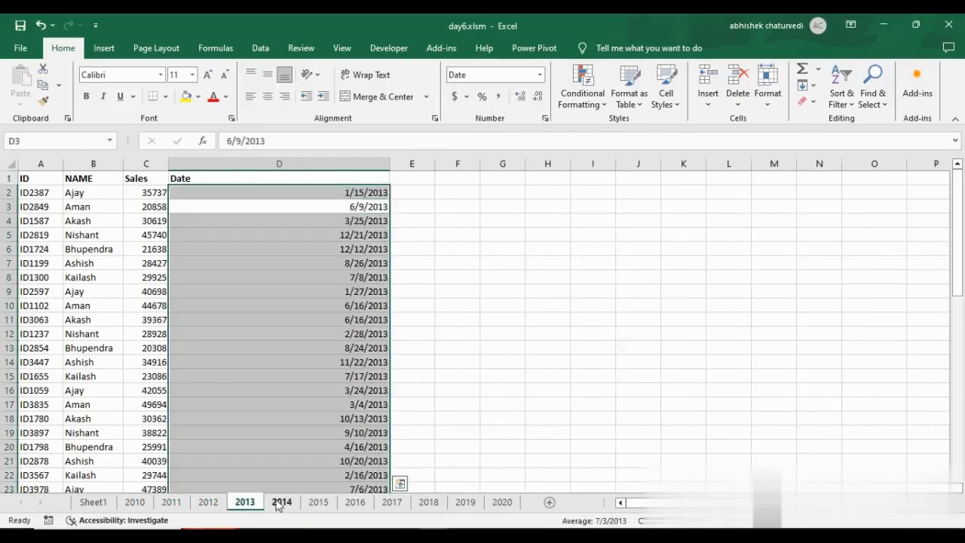
{"action": "left_click", "coordinate": [282, 503]}
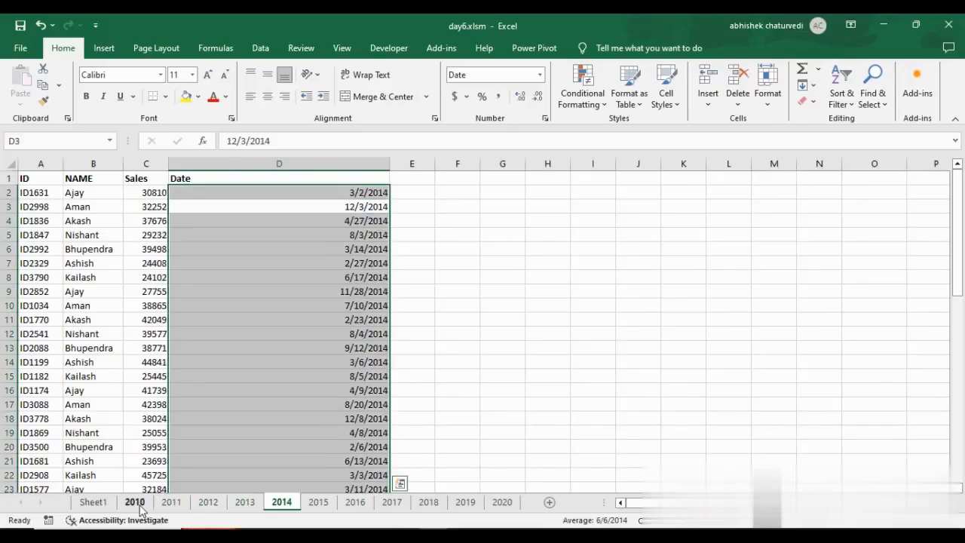
- Return to the 2010 sheet, clear the date range selection and narrow the Date column
{"action": "left_click", "coordinate": [136, 503]}
{"action": "left_click", "coordinate": [485, 348]}
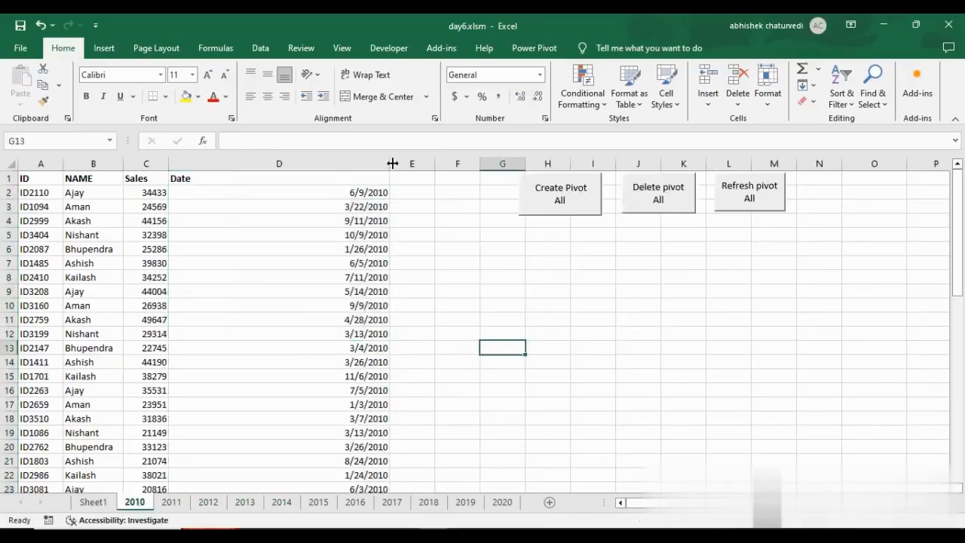
{"action": "left_click_drag", "start_coordinate": [389, 164], "coordinate": [323, 165]}
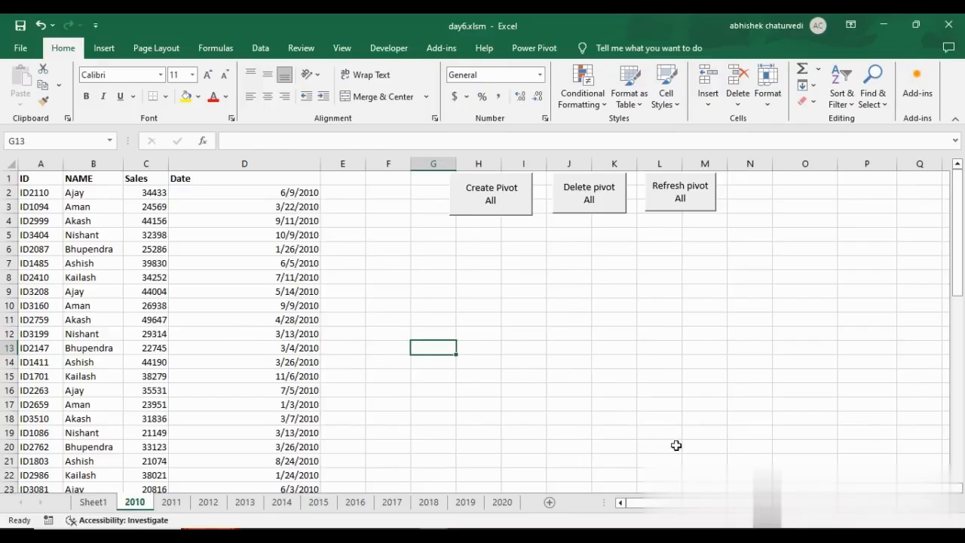
{"action": "left_click", "coordinate": [745, 532]}
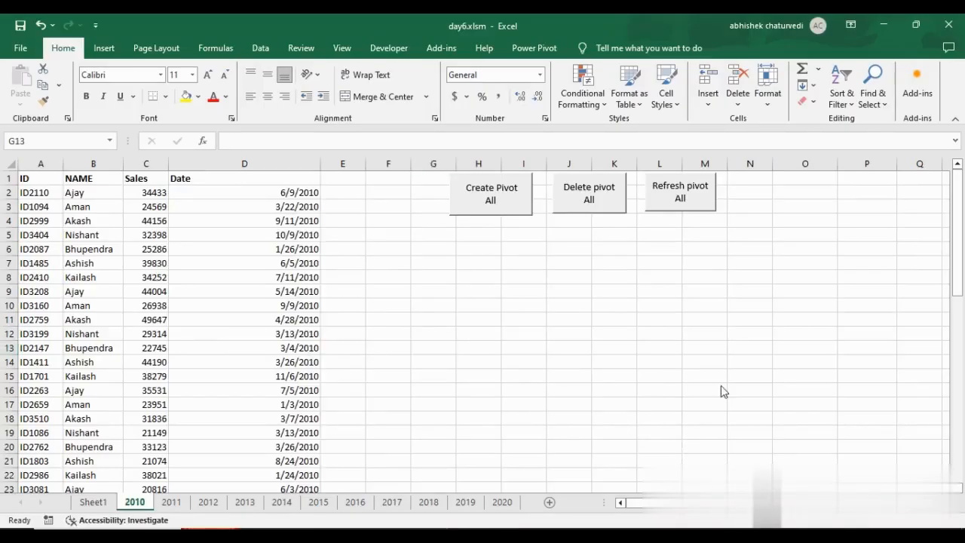